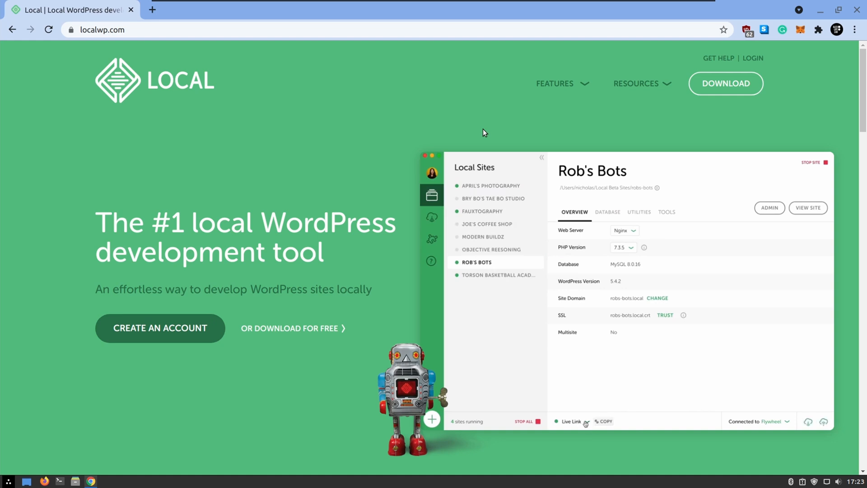
- View the Download Local platform chooser on localwp.com and dismiss it without picking a platform
left_click(713, 83)
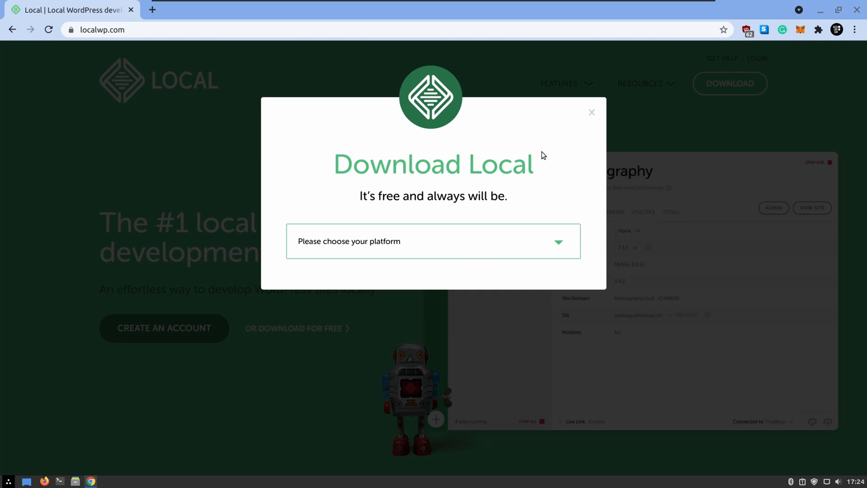
left_click(592, 112)
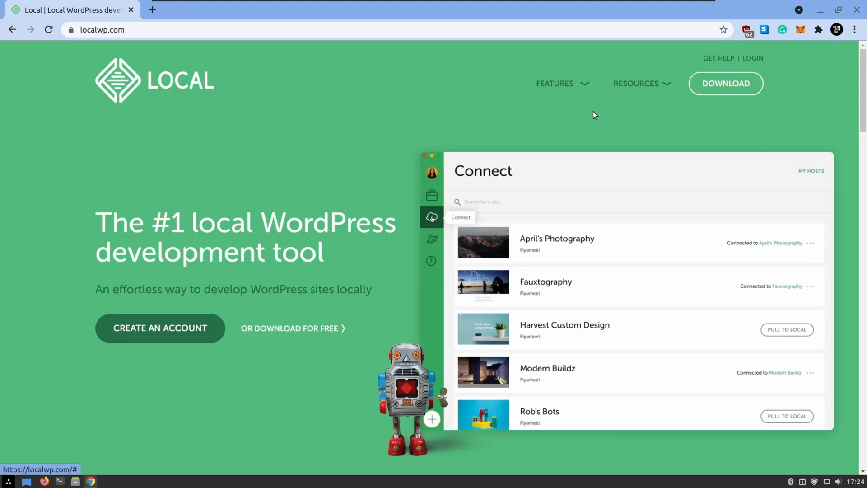
- Open local-6.1.0-linux.deb from the Downloads folder in the package installer
left_click(74, 481)
left_click(280, 263)
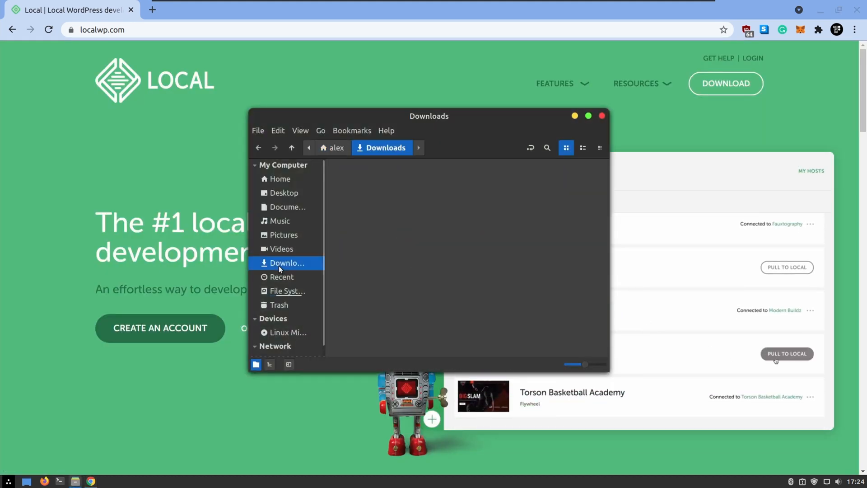
double_click(354, 186)
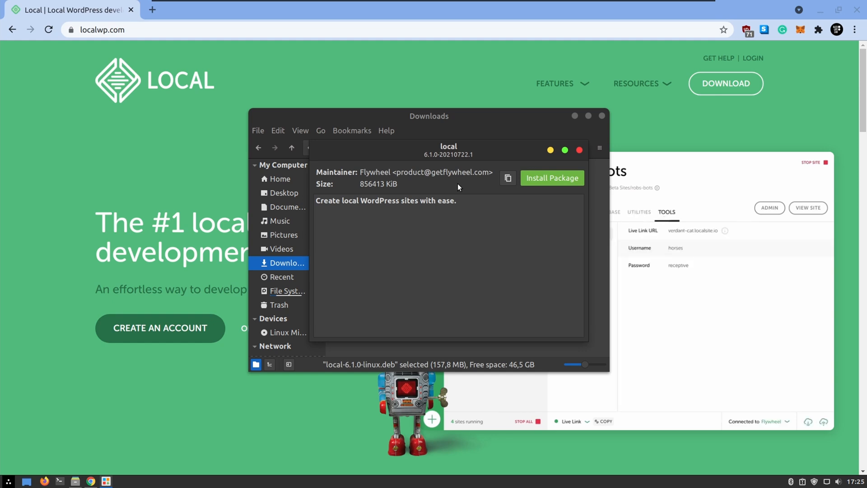
- Install the Local 6.1.0 package with password authorization and close GDebi when done
left_click(541, 178)
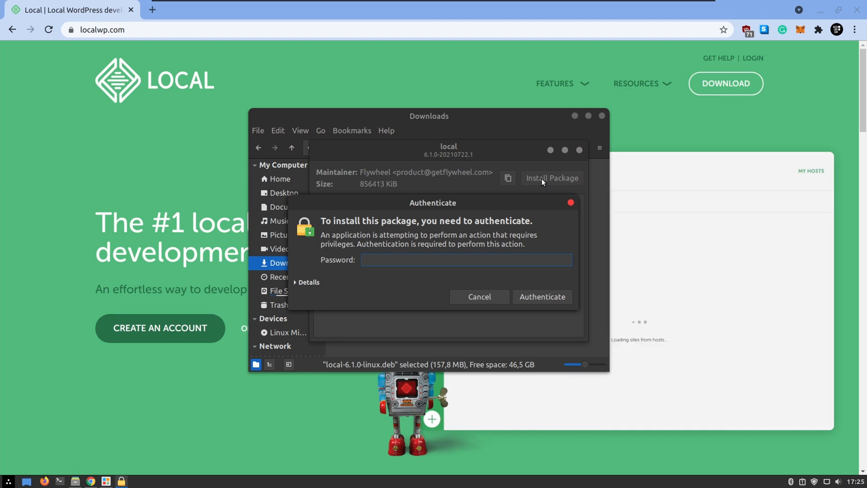
type("******")
key("Return")
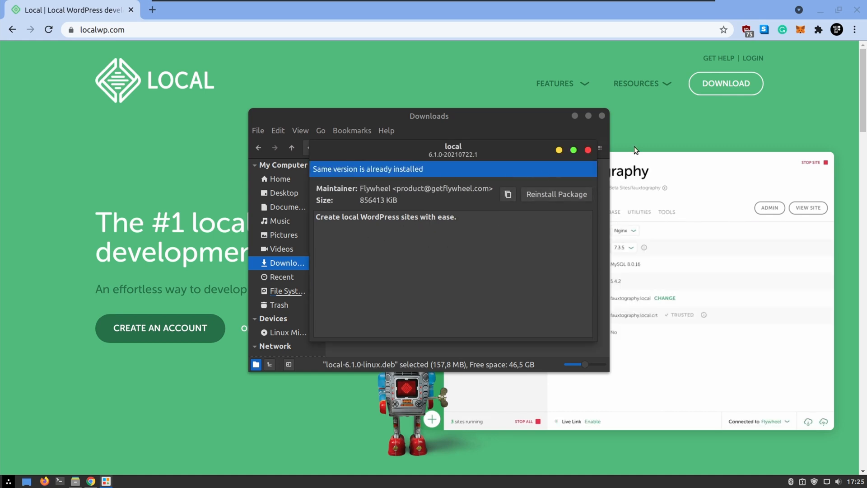
left_click(587, 149)
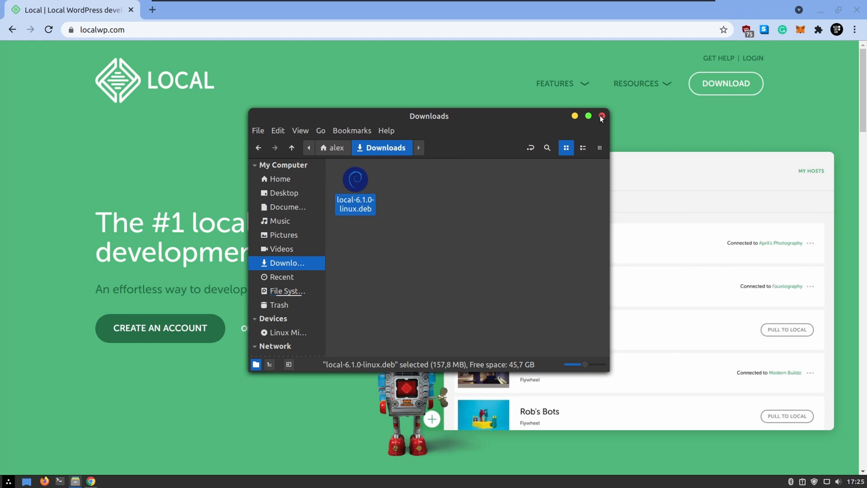
- Close the Downloads window and launch Local from the Mint menu
left_click(600, 117)
key("super")
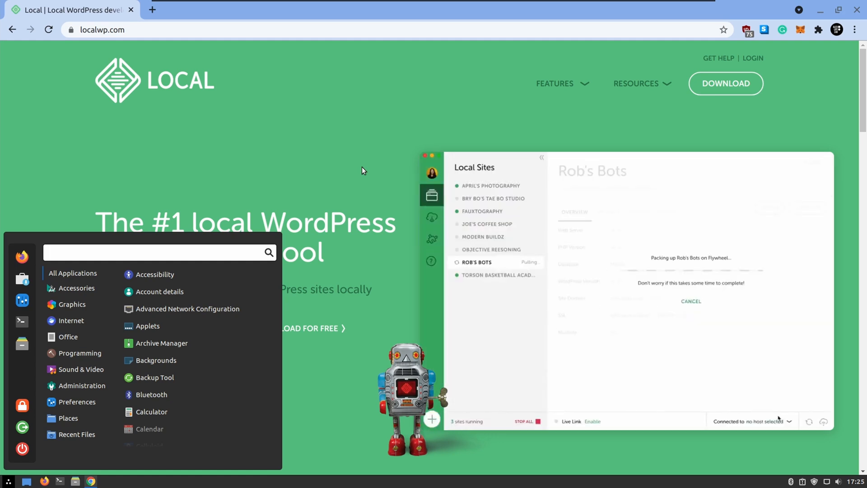
type("local")
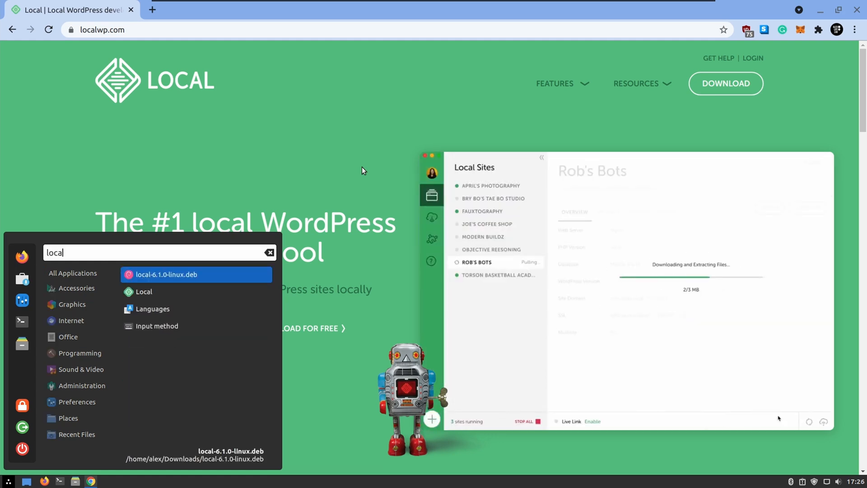
left_click(152, 292)
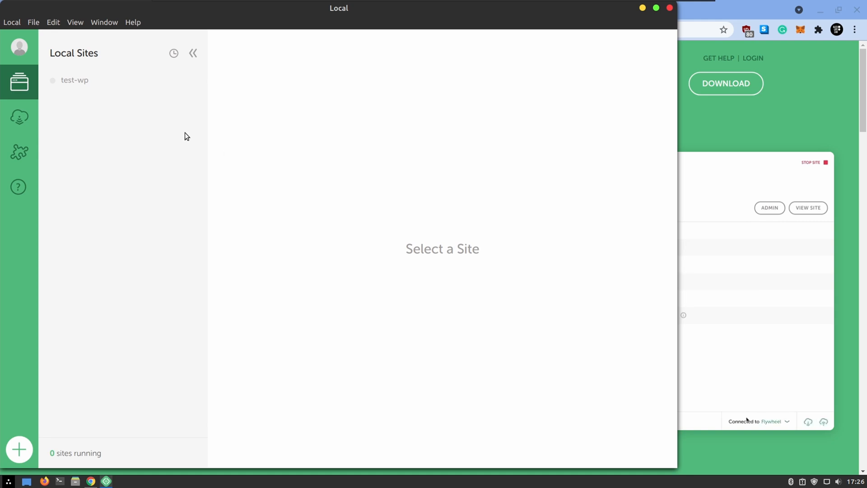
scroll(145, 102, "up", 1)
scroll(199, 127, "down", 1)
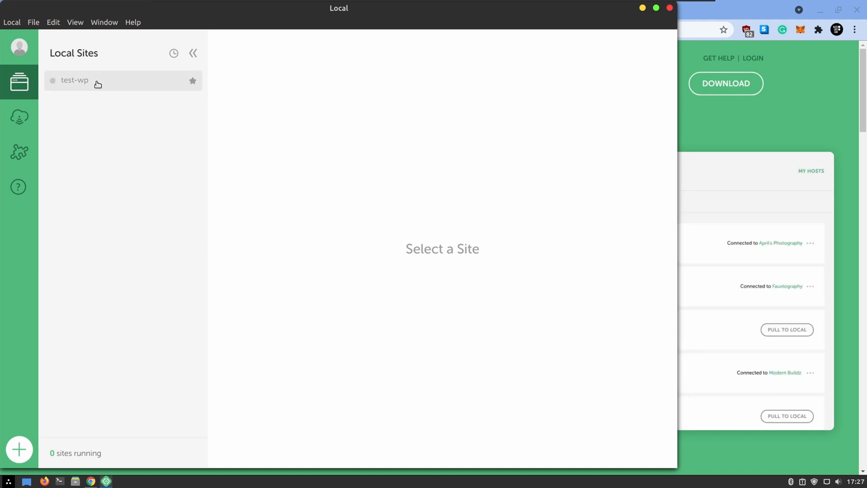
- View the overview of the existing test-wp site
left_click(97, 83)
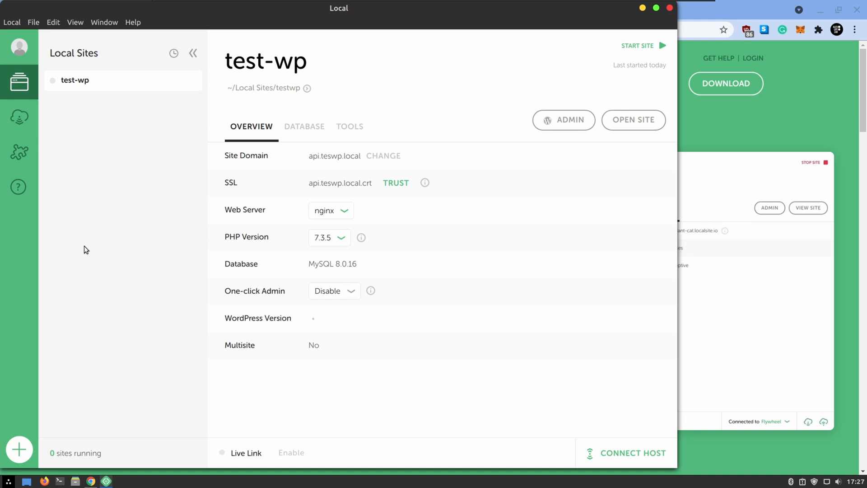
- Start creating a new local site and maximize the Local window
left_click(20, 452)
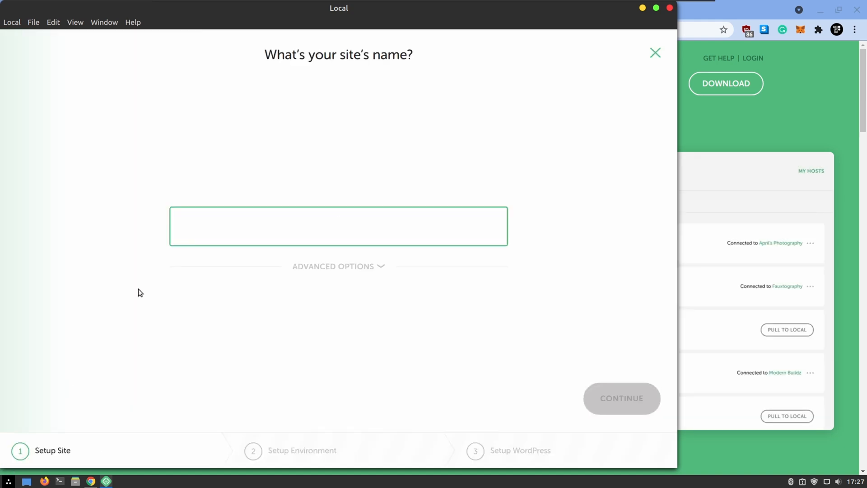
left_click(656, 9)
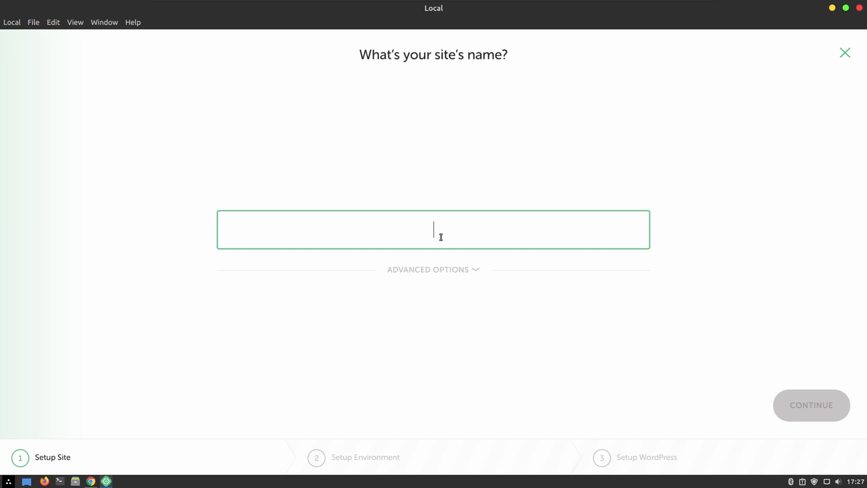
type("wp")
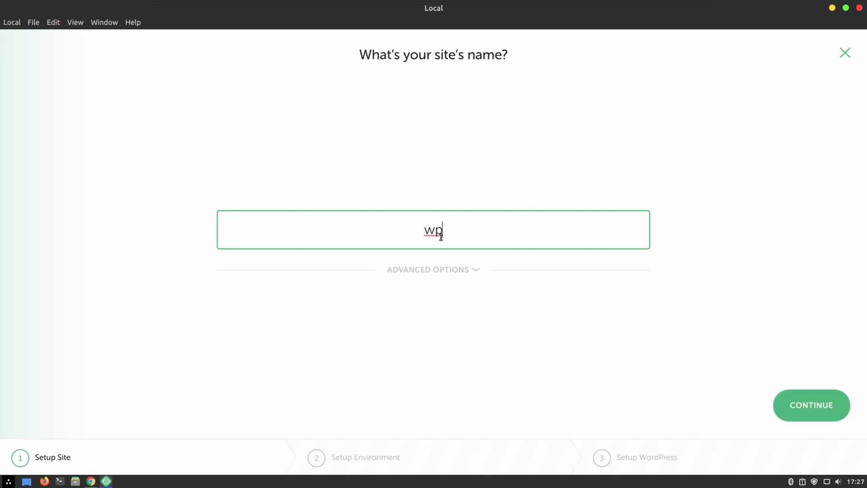
type("test")
type("app")
- Set the site domain to api.wptestapp.local with no Blueprint and continue, getting an Invalid Domain error
left_click(474, 271)
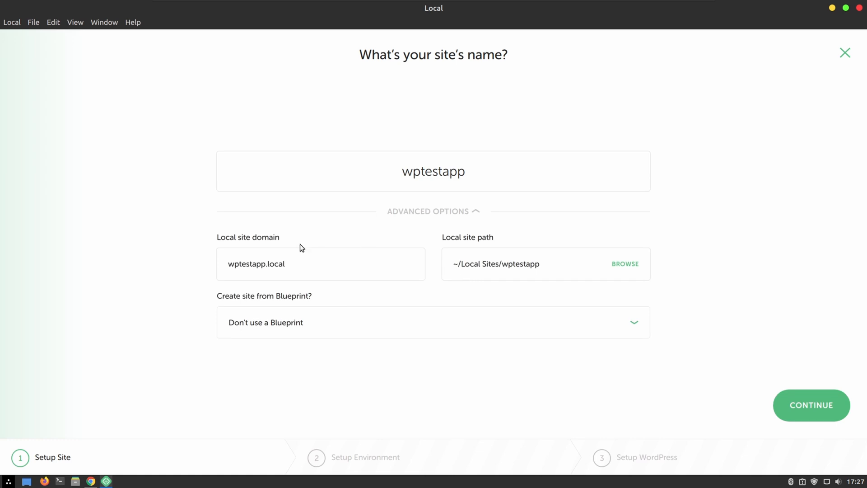
left_click(295, 260)
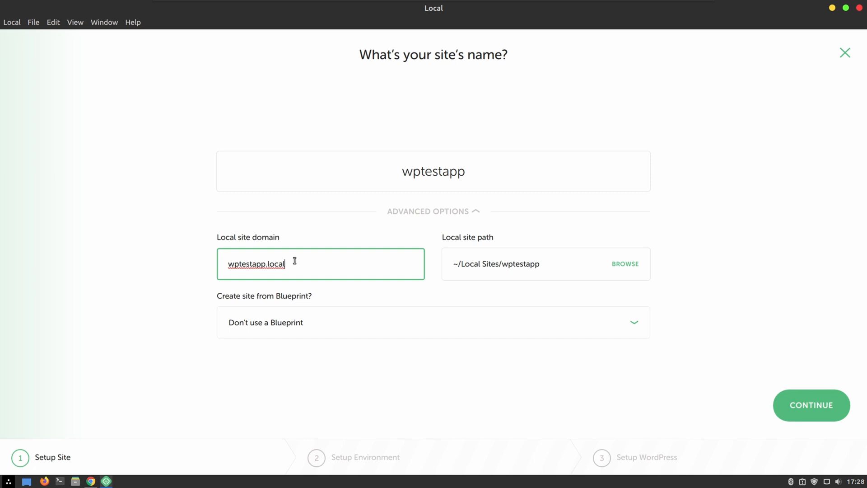
key("BackSpace")
type("api.")
left_click(279, 319)
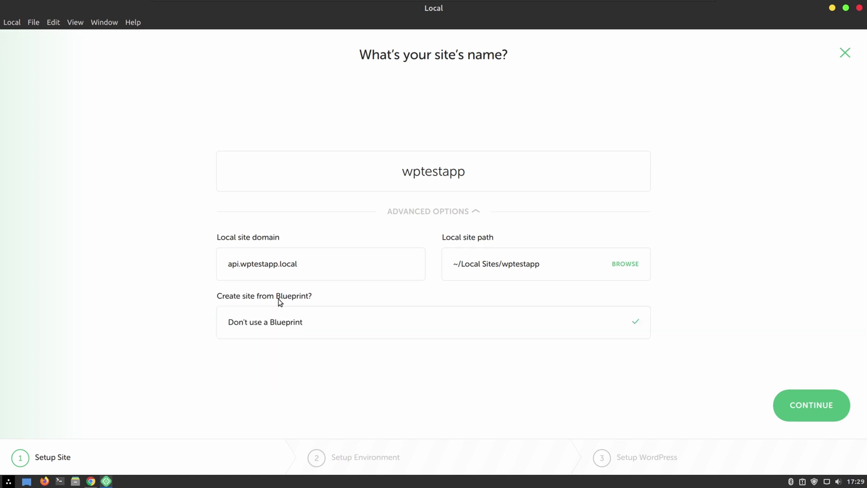
left_click(294, 323)
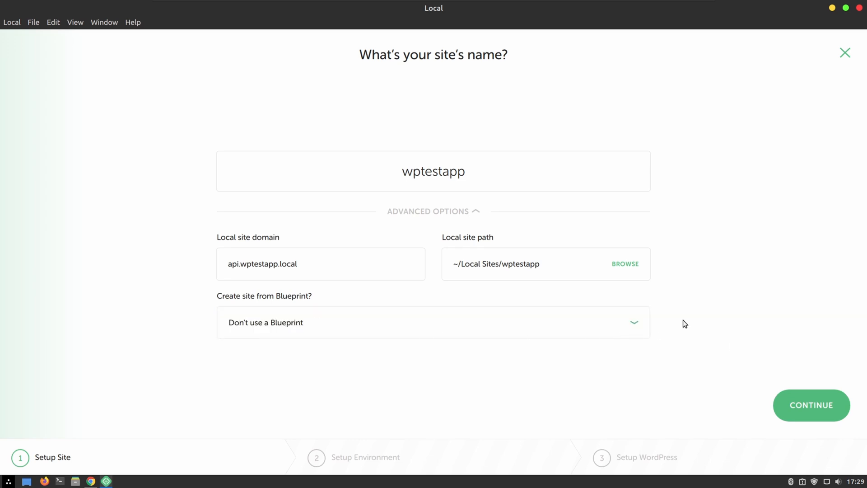
left_click(794, 410)
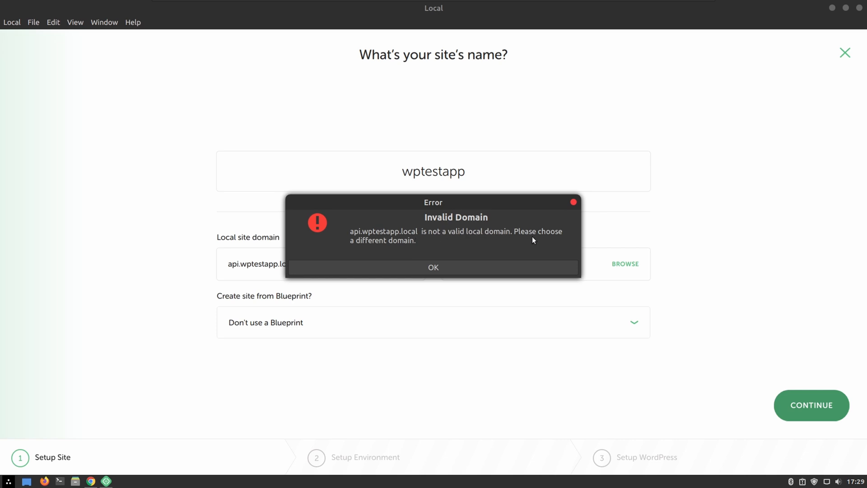
- Dismiss the Invalid Domain errors and retry editing the domain to api.wptestapp.local, still rejected
left_click(427, 270)
left_click(844, 393)
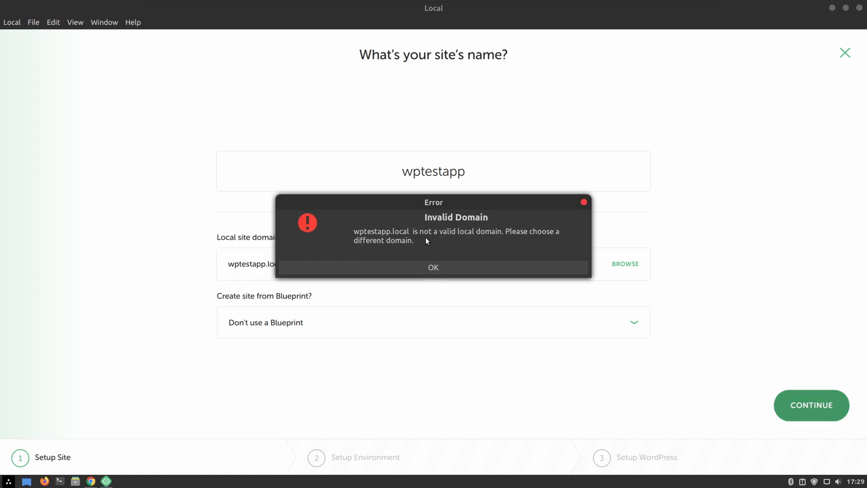
left_click(460, 265)
left_click_drag(270, 264, 204, 264)
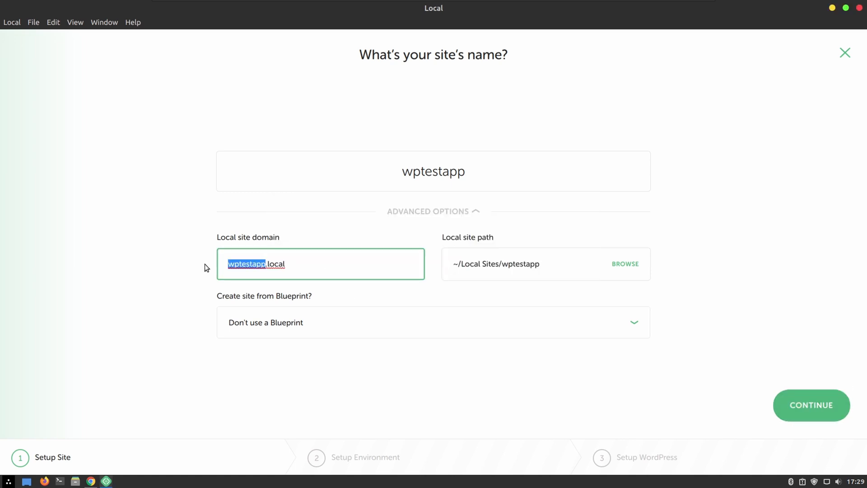
type("test-wp-alex-app")
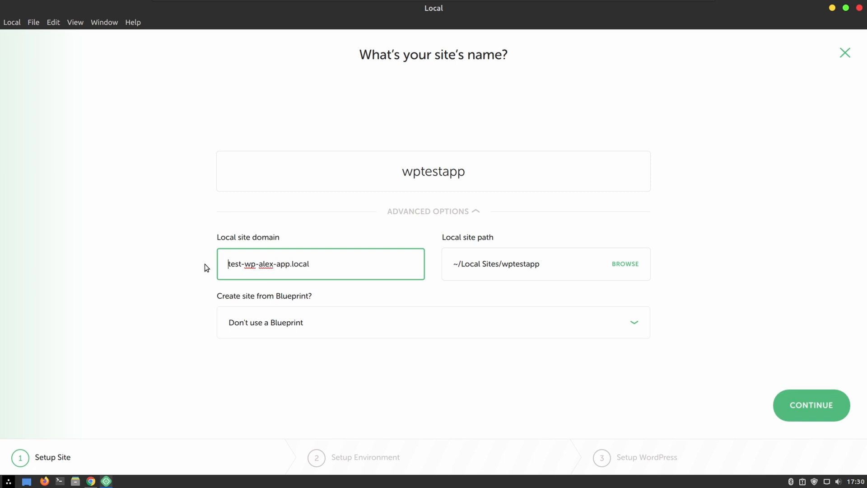
key("Home")
type("api.")
key("Return")
left_click(414, 264)
left_click_drag(331, 264, 182, 258)
type("alextest")
type("appwp")
left_click(839, 417)
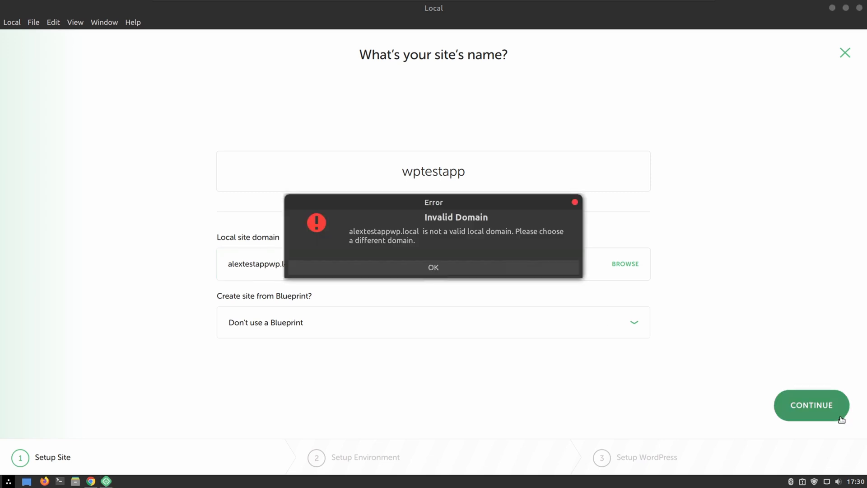
key("Return")
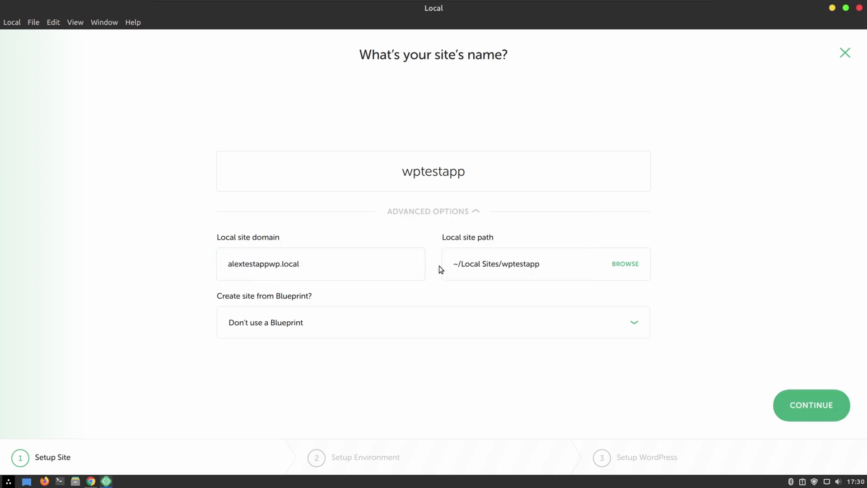
- Reselect the site name wptestapp and reopen the advanced options to edit the domain again
left_click(303, 263)
left_click(797, 410)
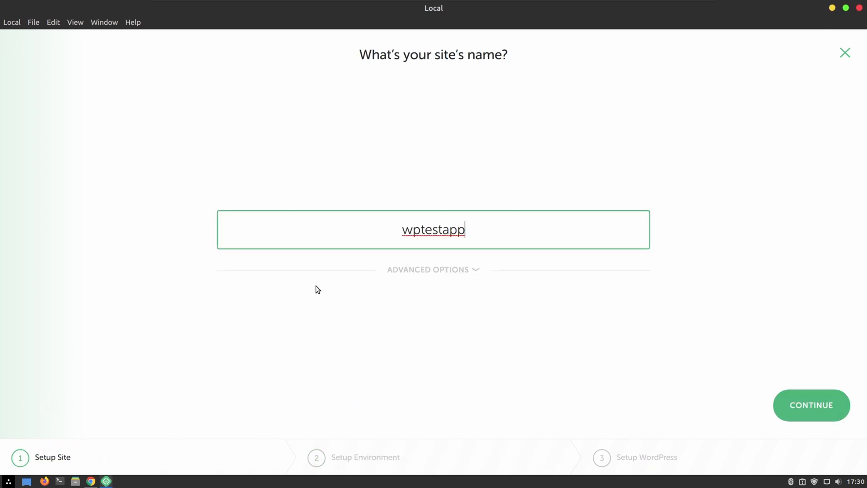
double_click(474, 232)
left_click(428, 270)
left_click(344, 266)
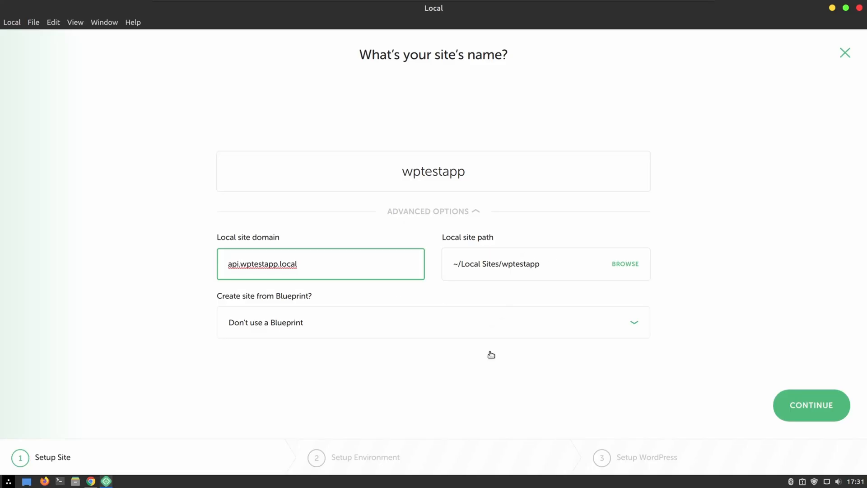
- Move to the environment step and peek at the Custom PHP versions before returning to Preferred
left_click(828, 409)
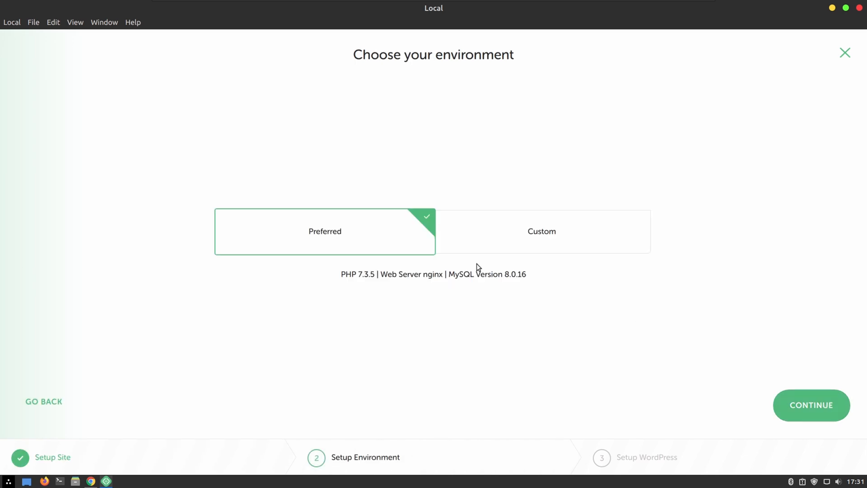
left_click(534, 236)
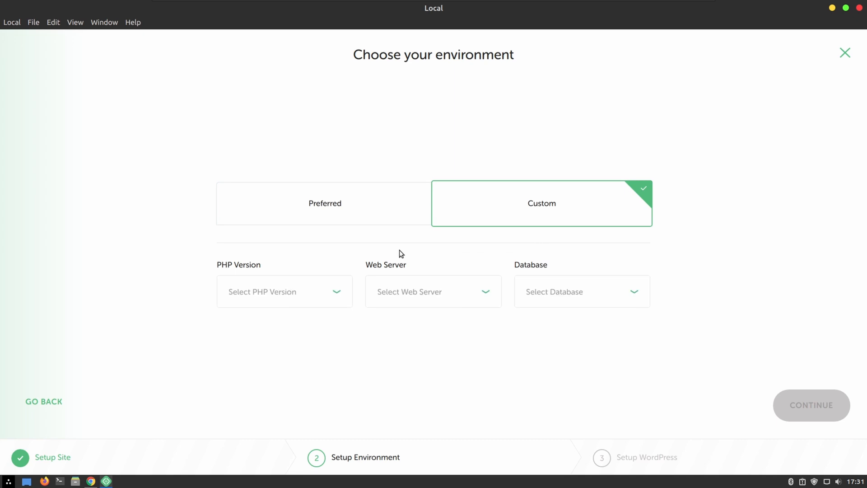
left_click(344, 296)
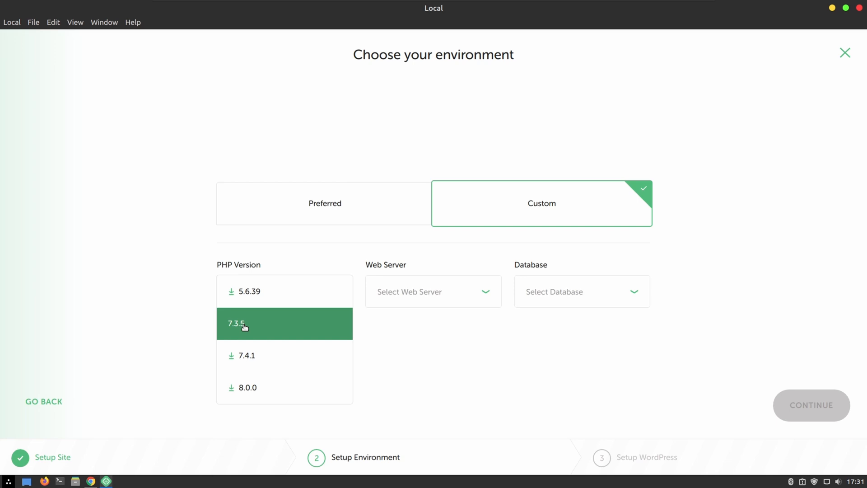
left_click(319, 202)
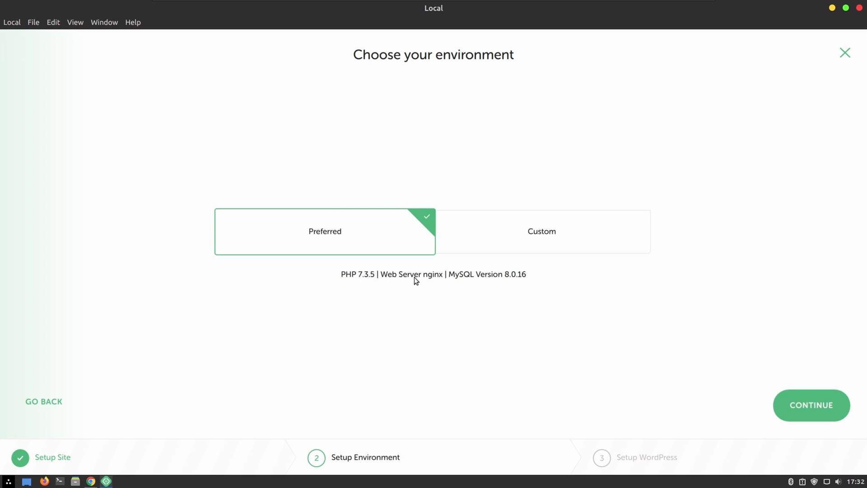
- Review the Custom PHP, web server and database lists, then keep the Preferred environment (PHP 7.3.5, nginx, MySQL 8.0.16)
left_click(512, 246)
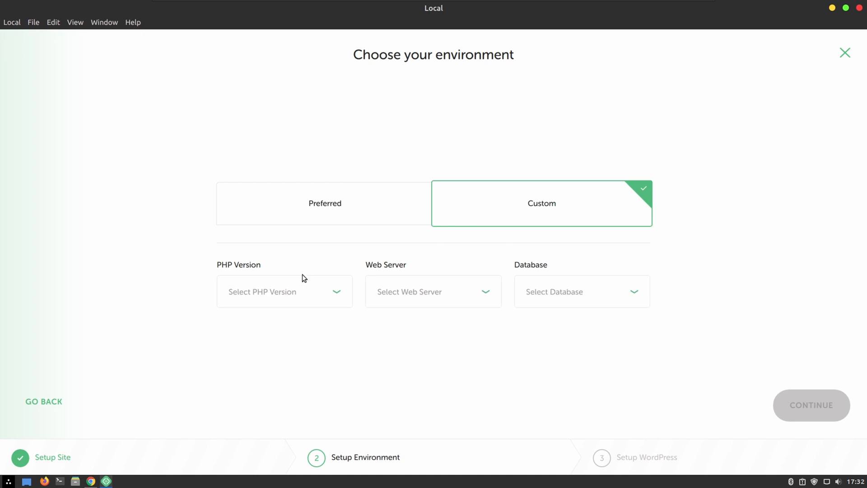
left_click(329, 292)
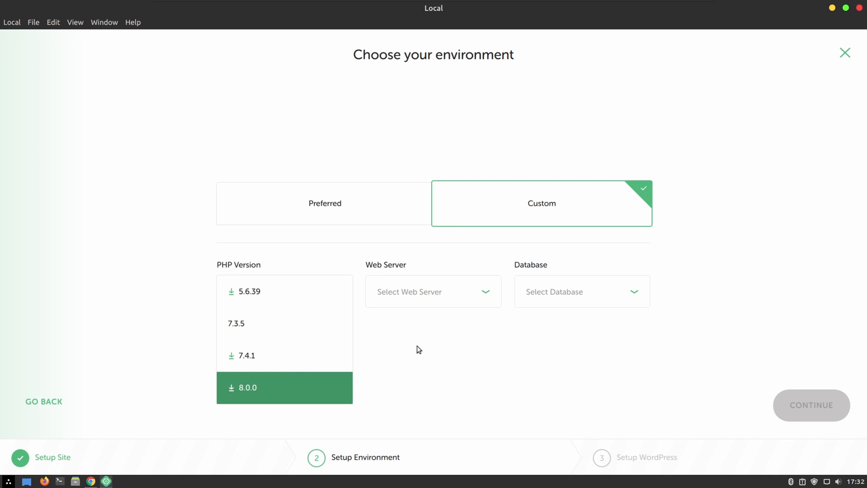
left_click(499, 292)
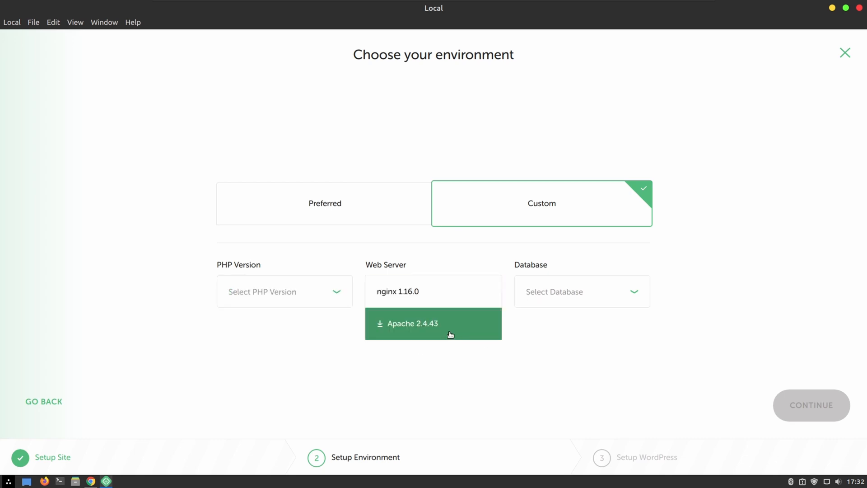
left_click(577, 291)
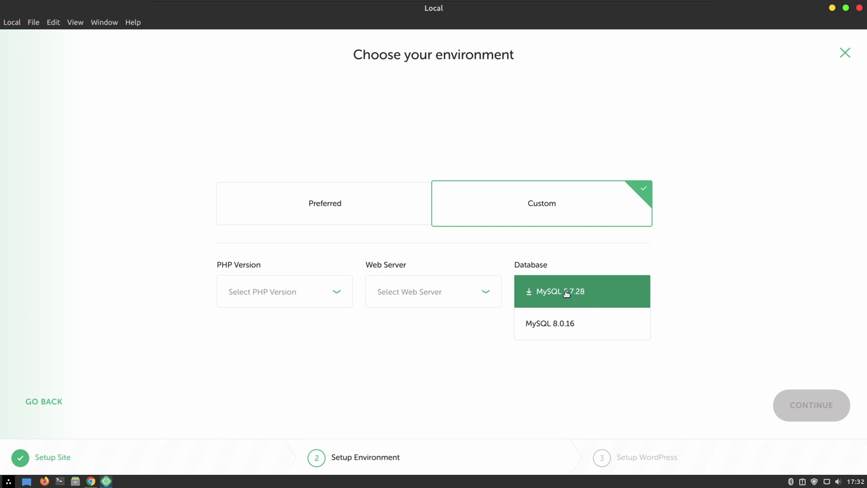
left_click(363, 213)
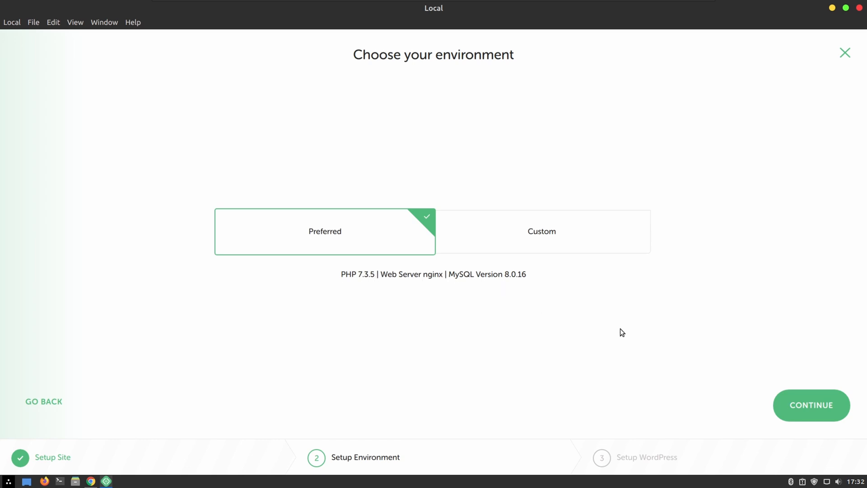
- Enter WordPress admin username alex and a password on the setup step
left_click(806, 408)
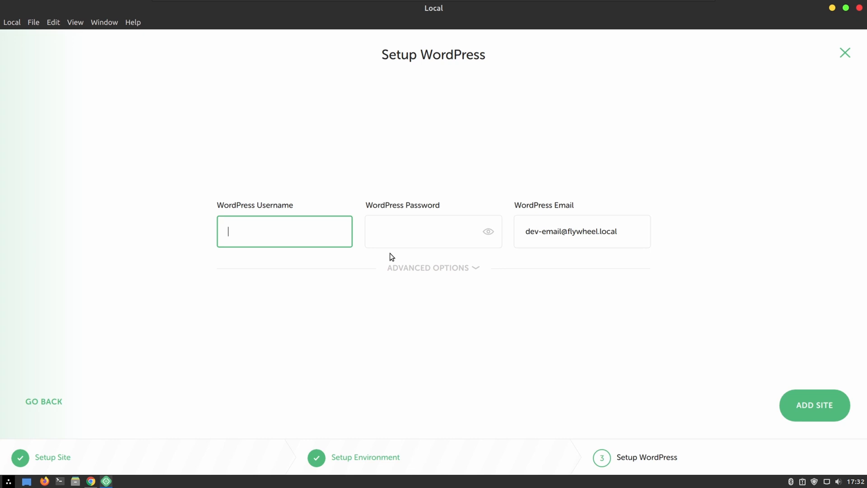
type("alex")
left_click(394, 237)
type("passwd")
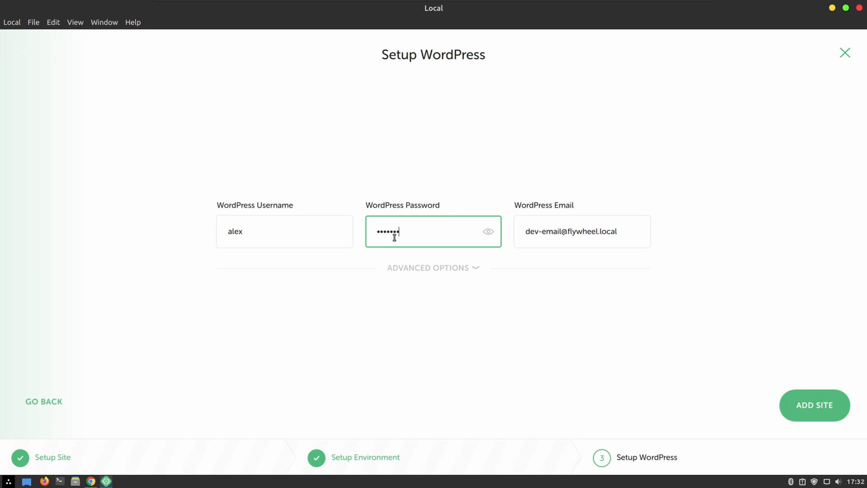
type("d")
left_click(558, 231)
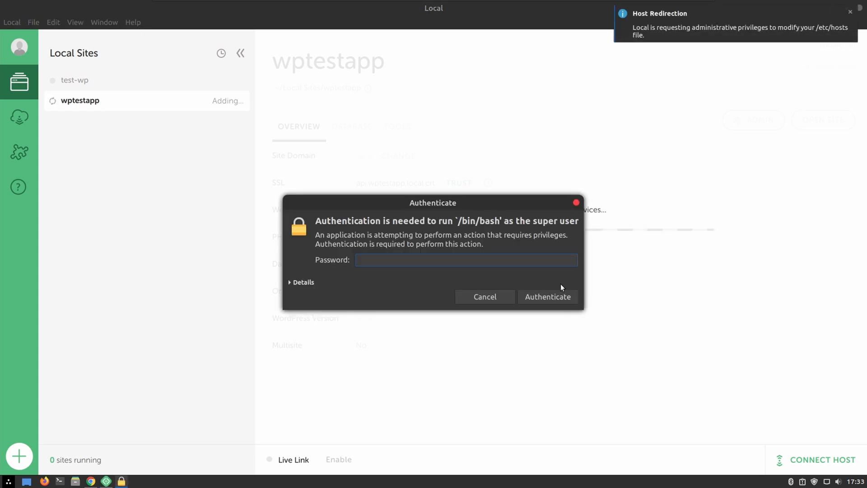
type("•••••")
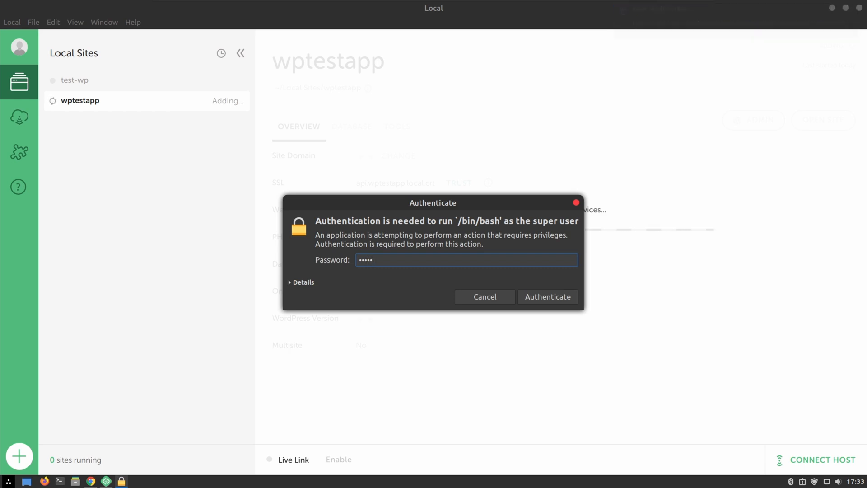
type("••")
- Authenticate with the system password so Local finishes adding the wptestapp site
key("Return")
type("••••••")
key("Return")
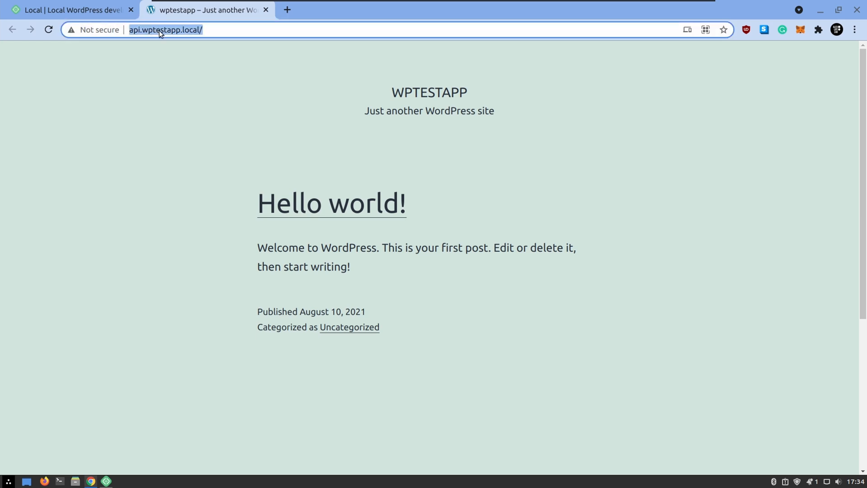
- Check the api.wptestapp.local address in Chrome's address bar
left_click(206, 28)
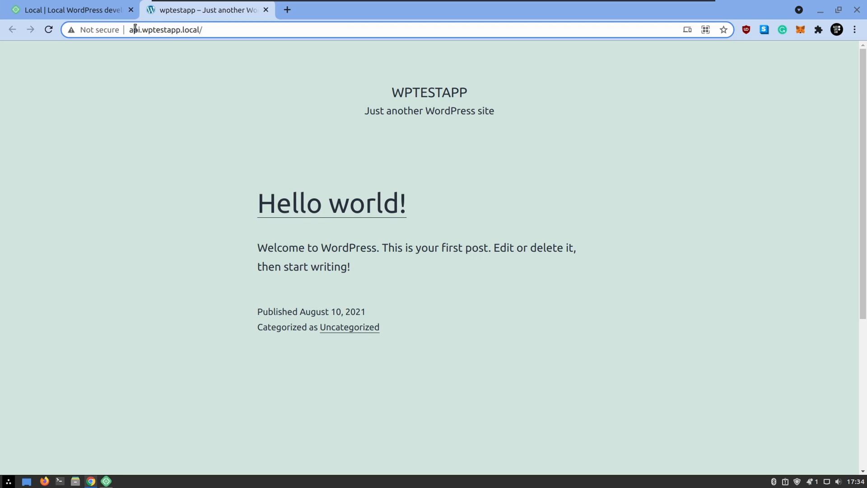
left_click_drag(202, 30, 111, 18)
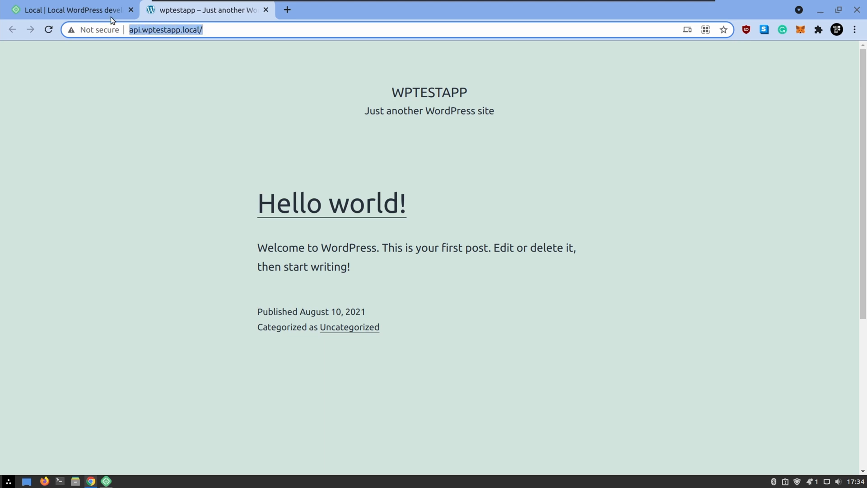
left_click(208, 27)
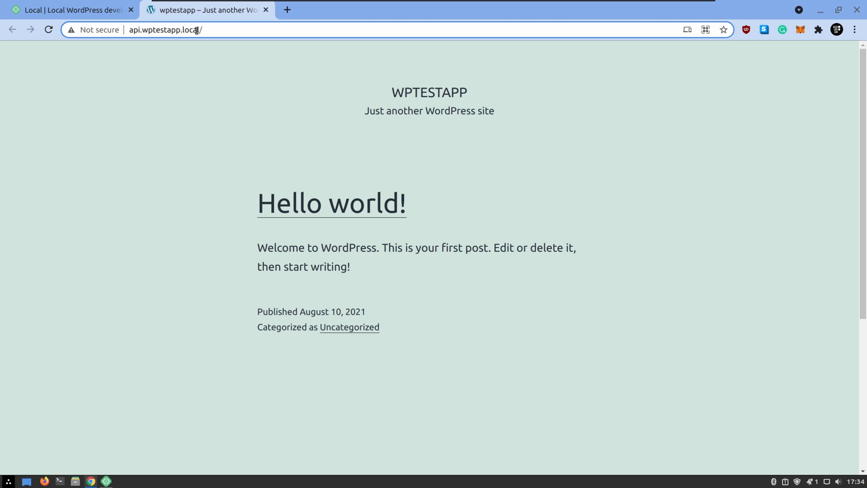
- Back in Local, show wptestapp's Database details: host localhost, database local, user root
key("alt+Tab")
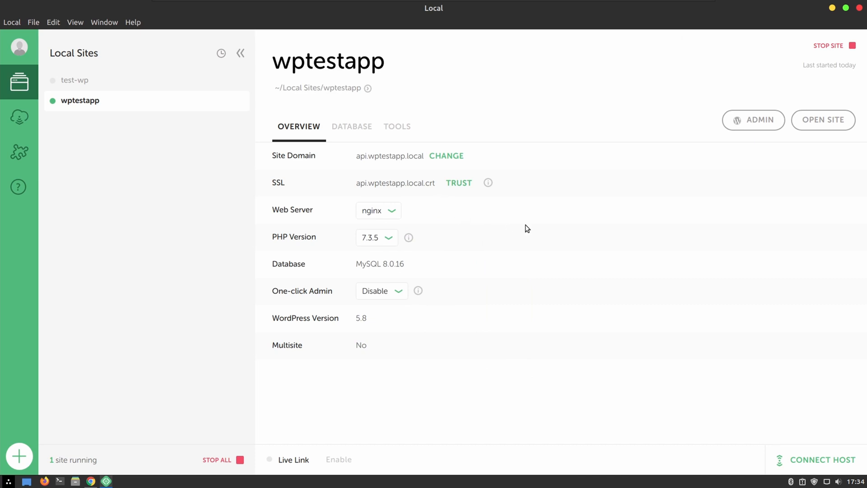
left_click(352, 128)
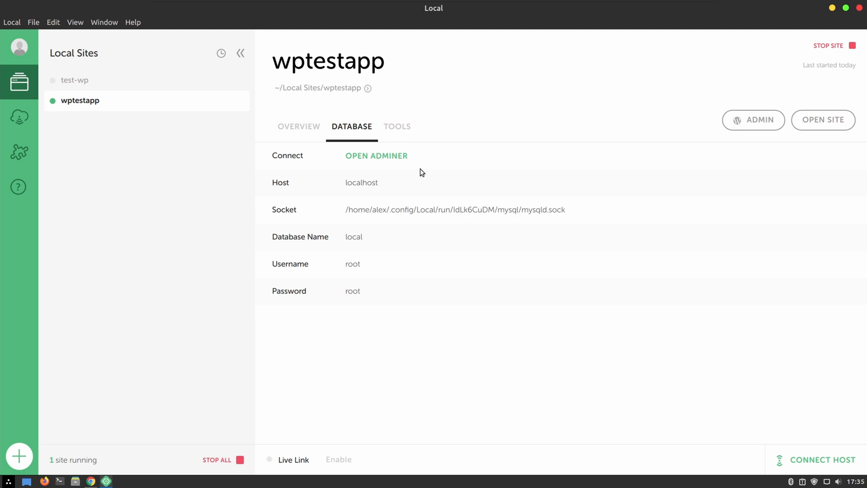
- View the local database's 12 WordPress tables in Adminer, then return to Local
left_click(385, 156)
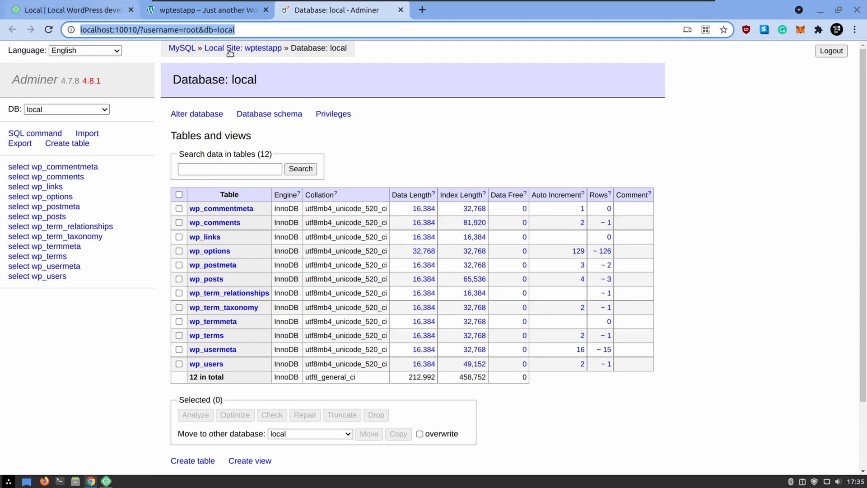
key("alt+Tab")
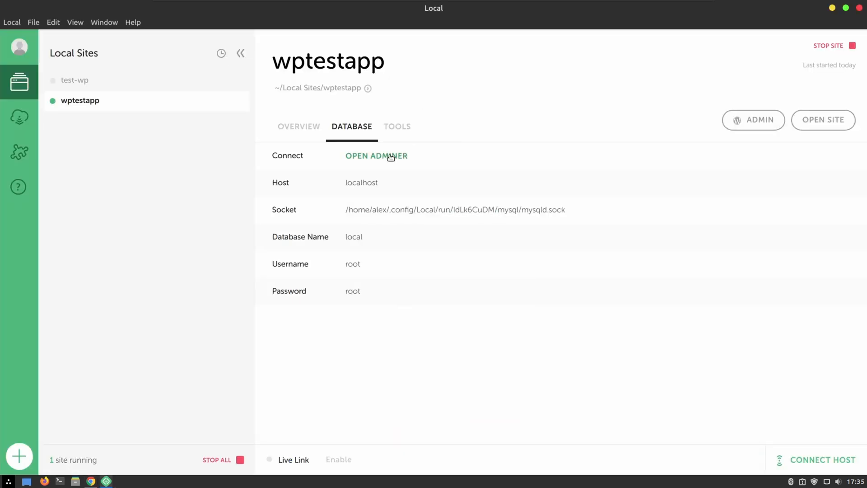
- Look at the Tools (MailHog) view and return to the wptestapp Overview
left_click(397, 126)
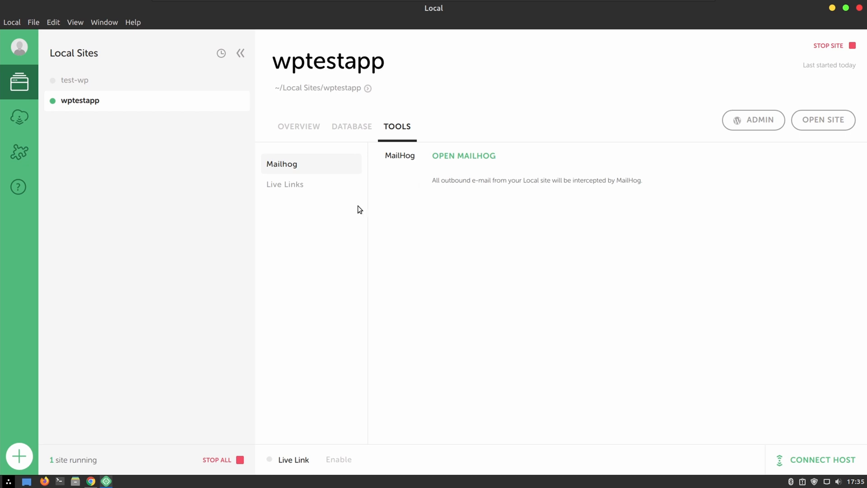
left_click(306, 132)
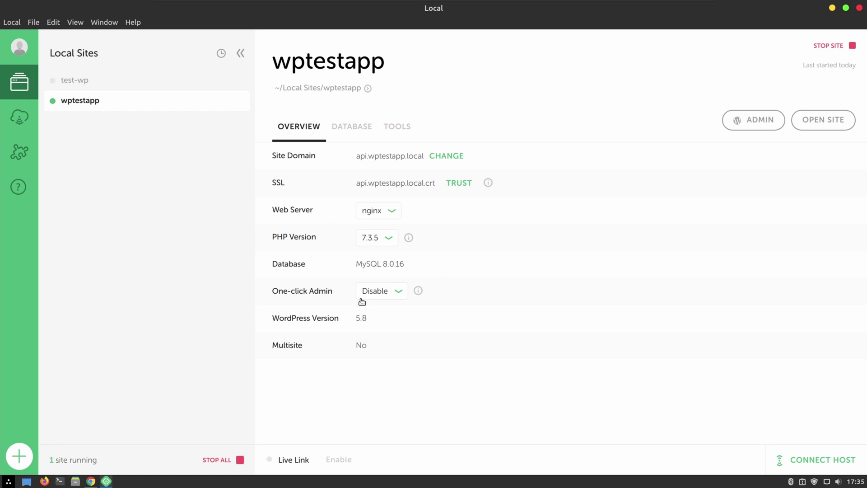
- In a terminal, cd into ~/Local Sites/wptestapp and launch it in VS Code with 'code .'
key("ctrl+alt+t")
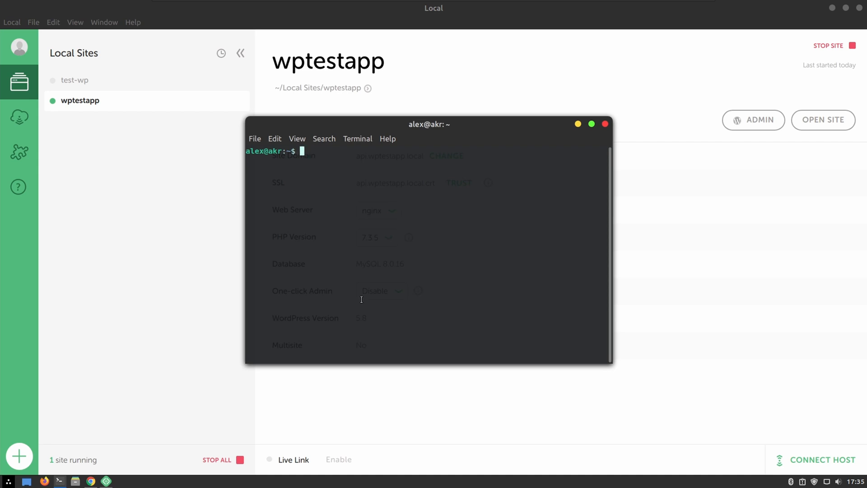
type("cd ")
type("Loc")
key("Tab")
key("Return")
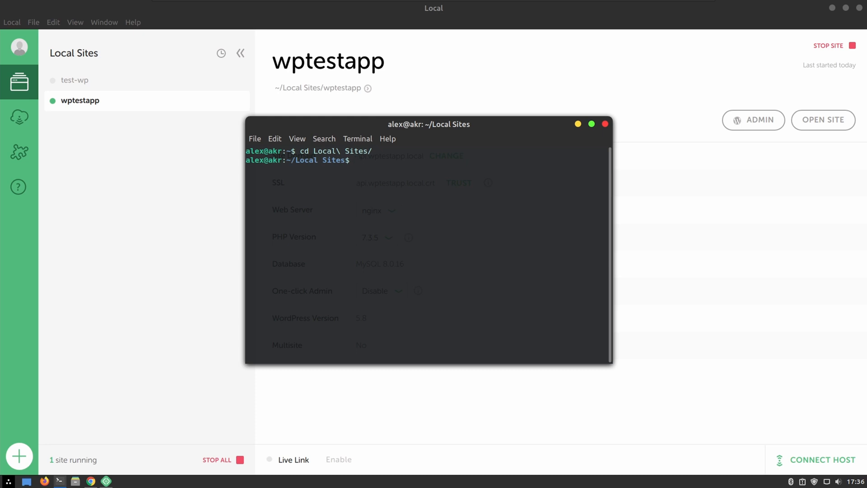
type("ls")
key("Return")
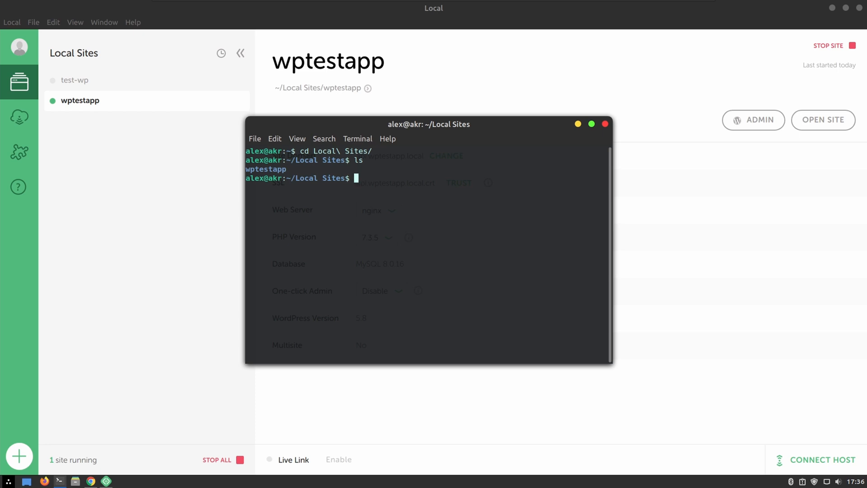
type("cd ")
type("wptestapp/")
key("Return")
key("ctrl+l")
type("code .")
key("Return")
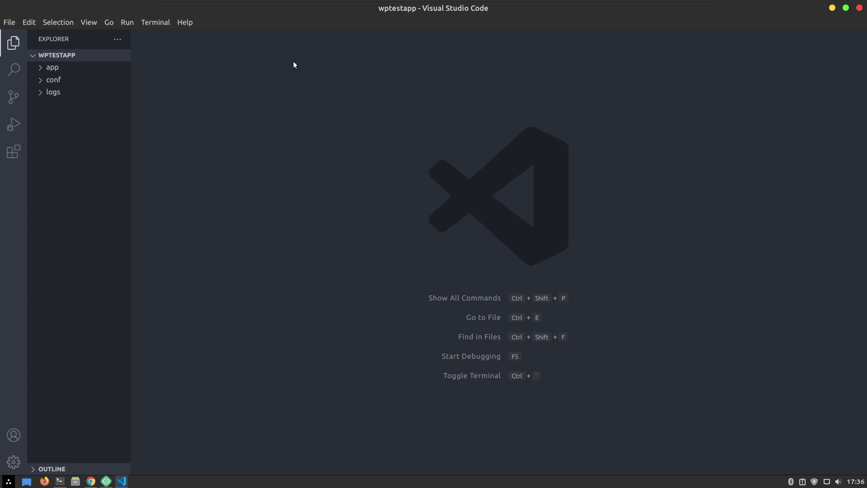
- Expand app/public, wp-content and themes to reveal the three default theme folders
mouse_move(78, 55)
left_click(41, 68)
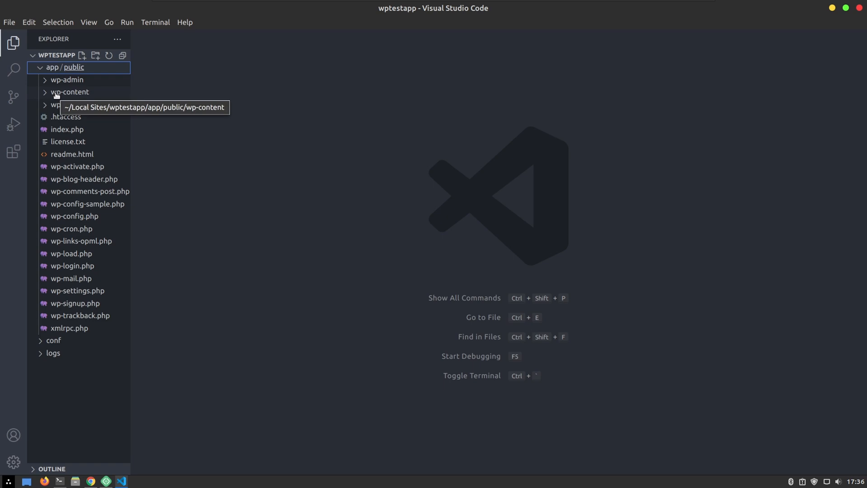
left_click(56, 95)
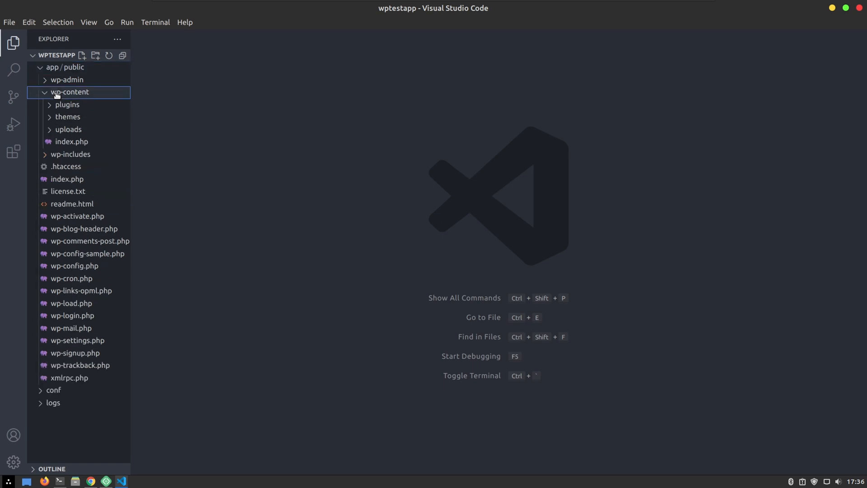
left_click(58, 117)
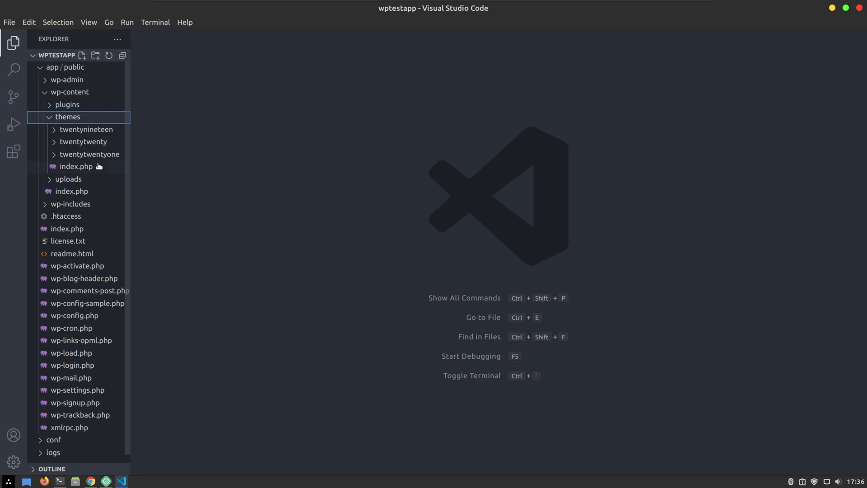
- Check the wptestapp Hello world homepage in Chrome, then return to Local
key("alt+Tab")
key("Tab")
key("Tab")
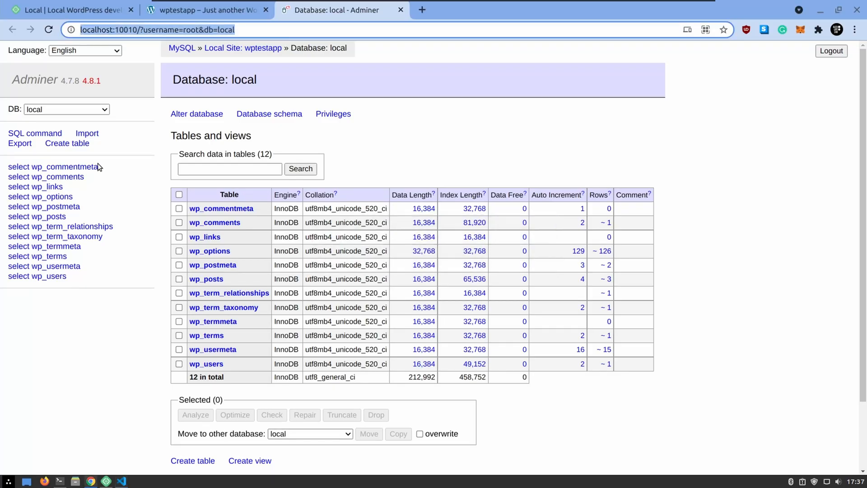
left_click(174, 8)
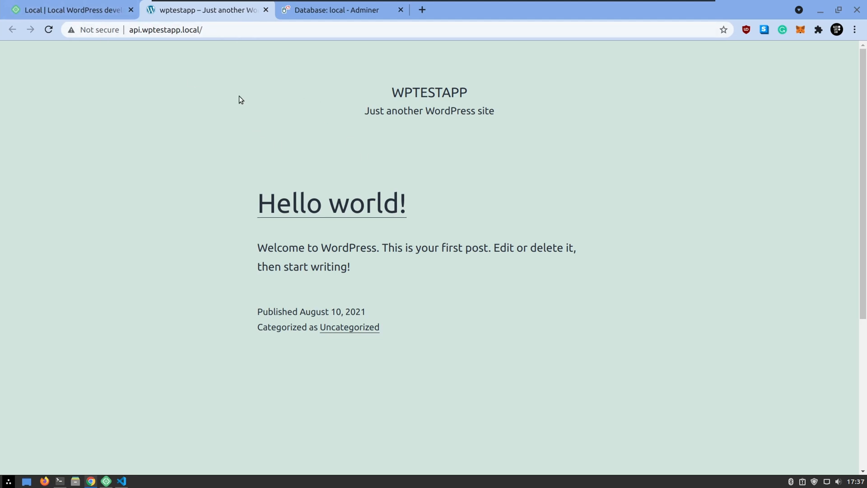
key("alt+Tab")
key("alt+Tab")
key("alt+Tab")
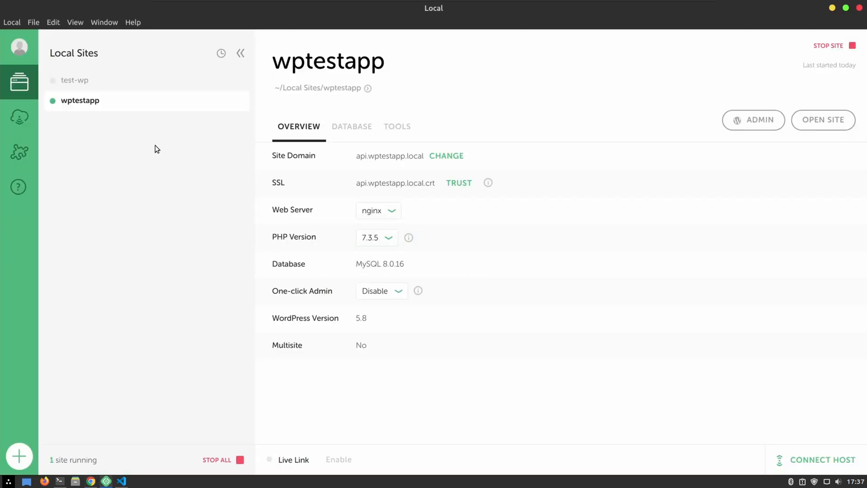
- Log into WordPress admin and view the Themes page with Twenty Twenty-One active
left_click(752, 121)
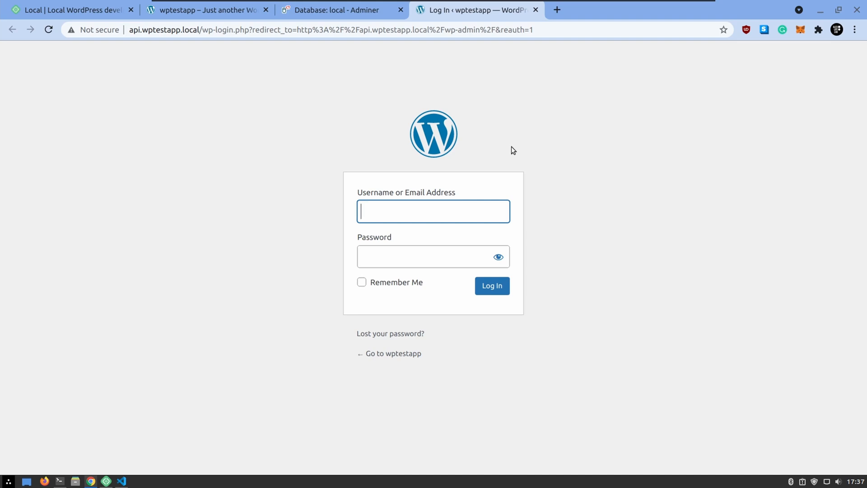
key("Tab")
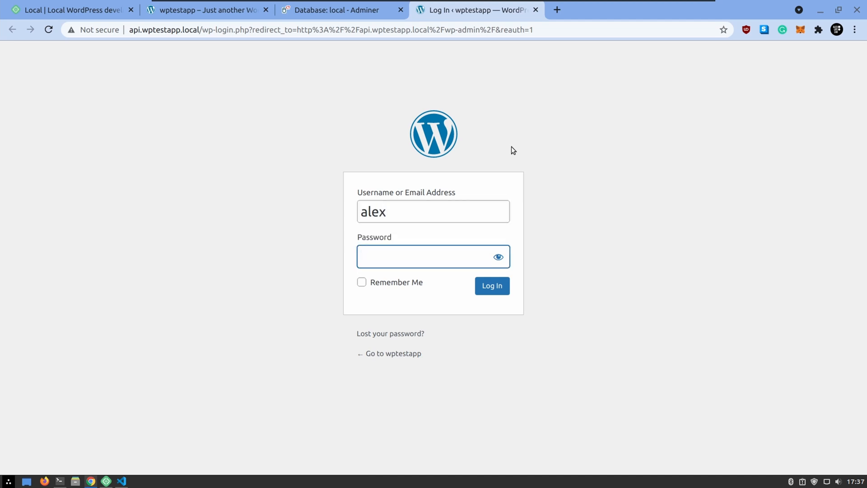
key("Return")
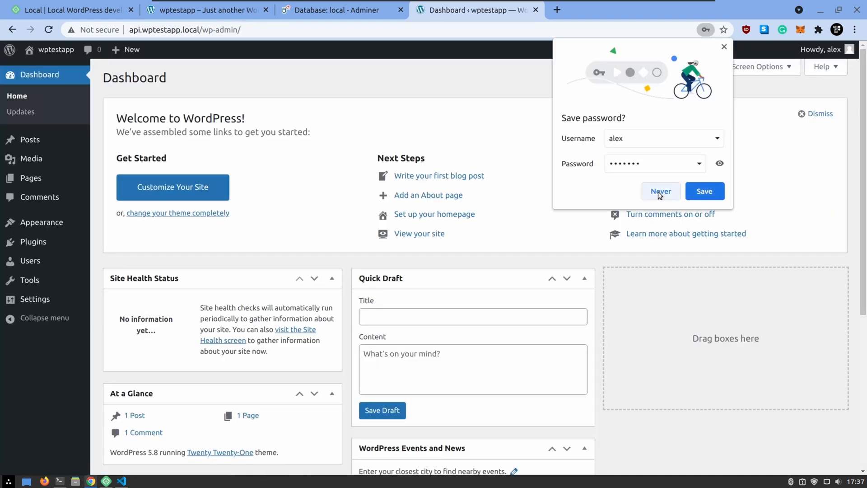
left_click(659, 195)
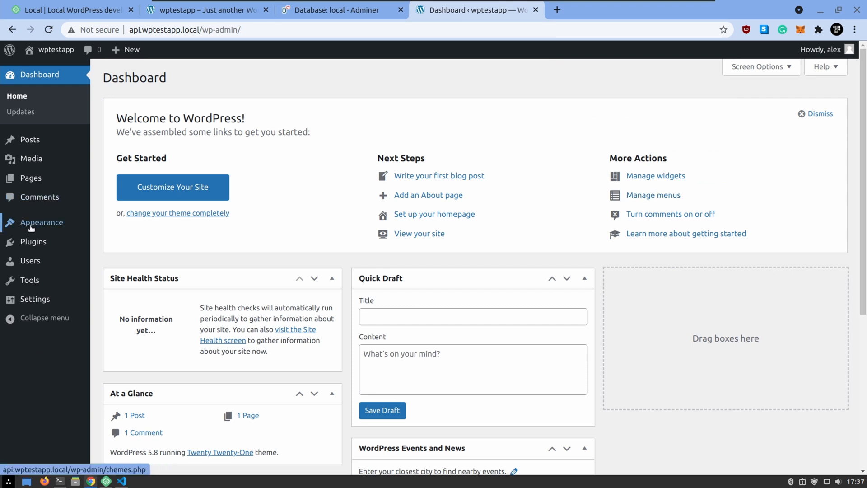
mouse_move(41, 222)
left_click(123, 228)
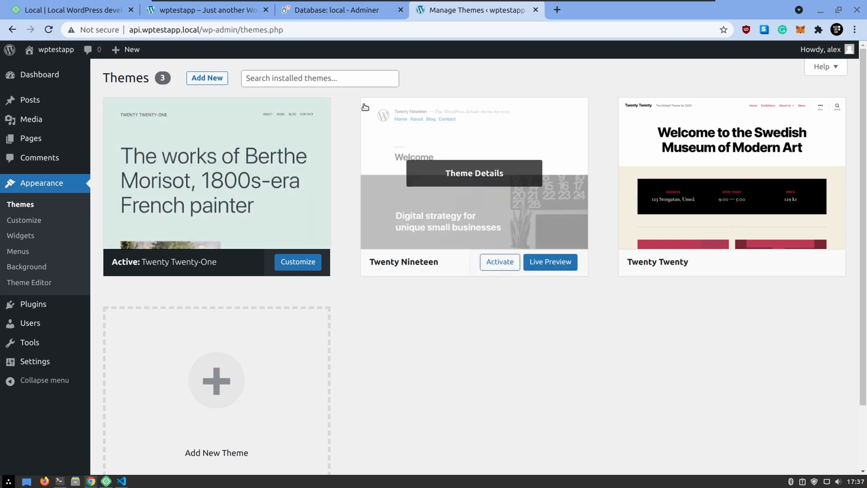
key("alt+Tab")
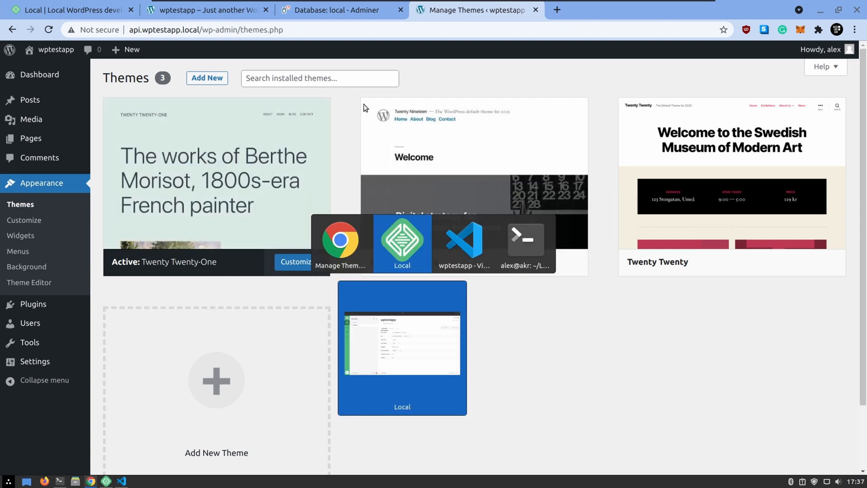
- In VS Code, expand twentytwentyone and load its index.php in the editor
key("alt+Tab")
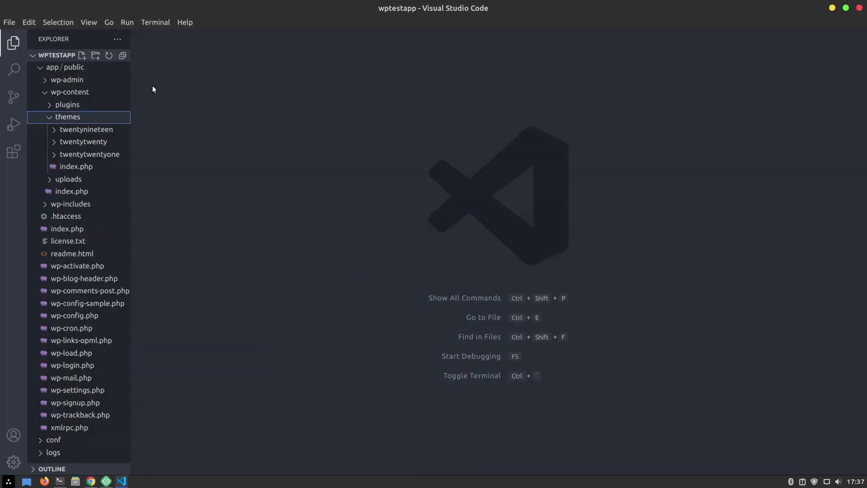
left_click(99, 154)
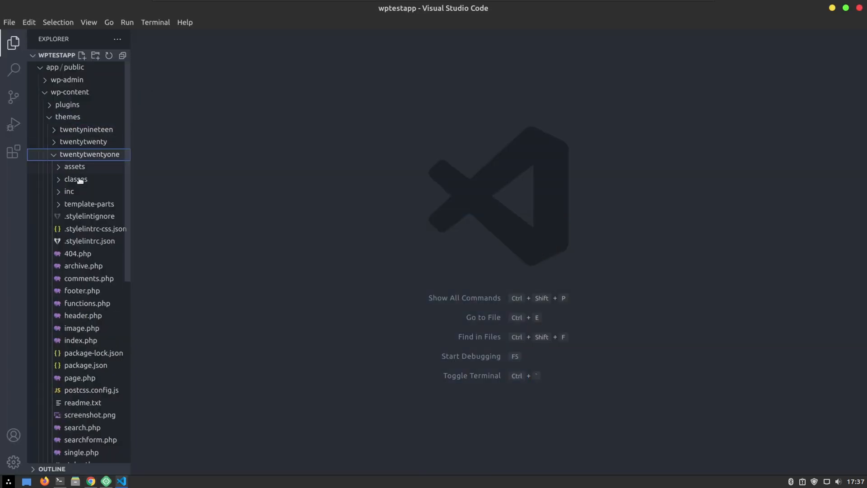
left_click(80, 340)
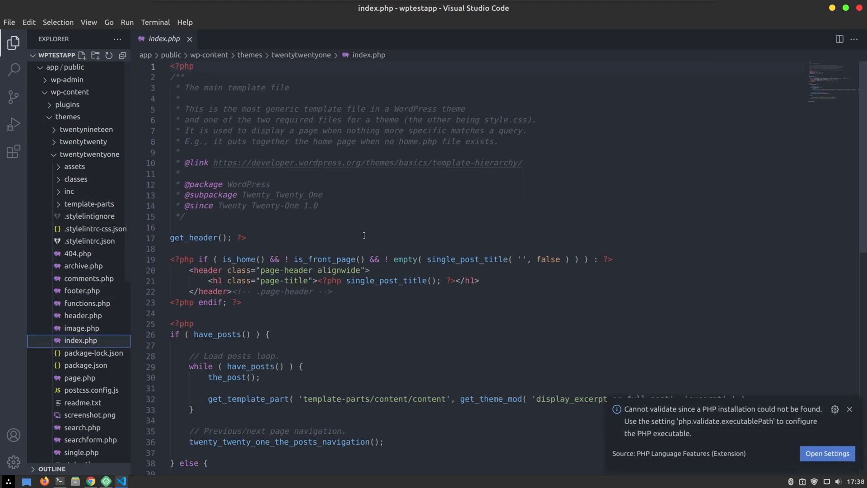
scroll(381, 399, "down", 3)
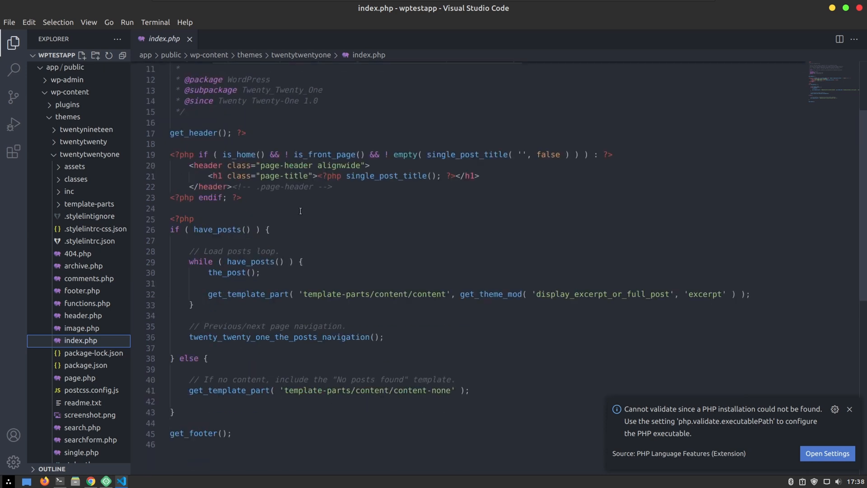
scroll(301, 211, "up", 2)
scroll(300, 211, "down", 3)
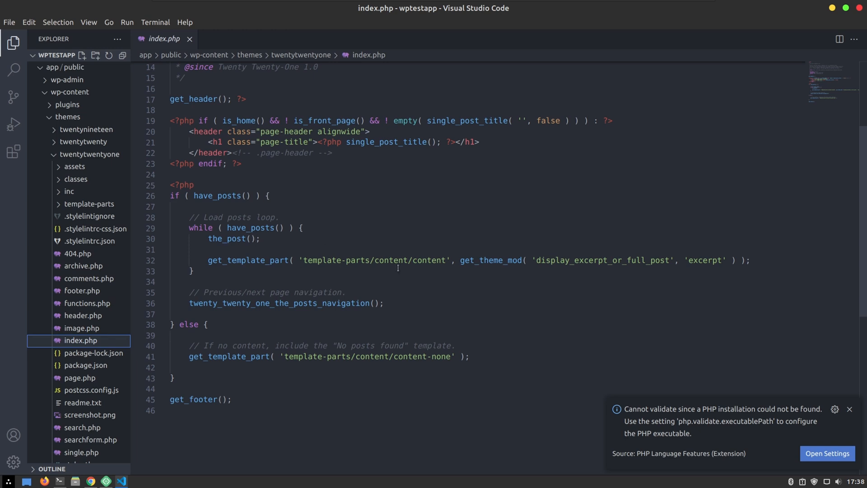
key("Escape")
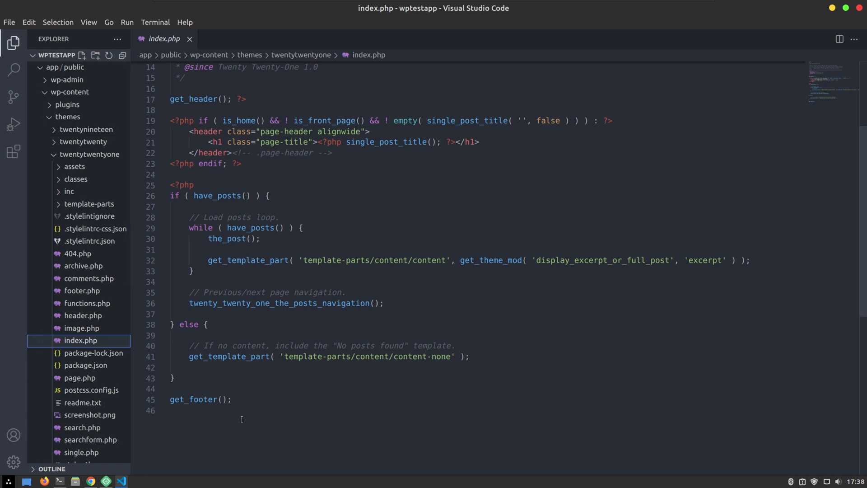
- Remove the have_posts loop (lines 26-43) from index.php, leaving no stray blank lines above get_footer
left_click_drag(203, 378, 304, 232)
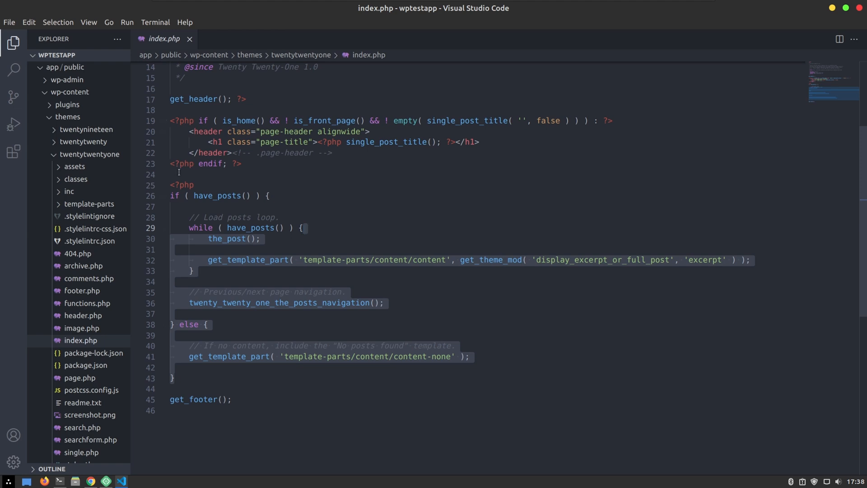
left_click(179, 172, "shift")
key("BackSpace")
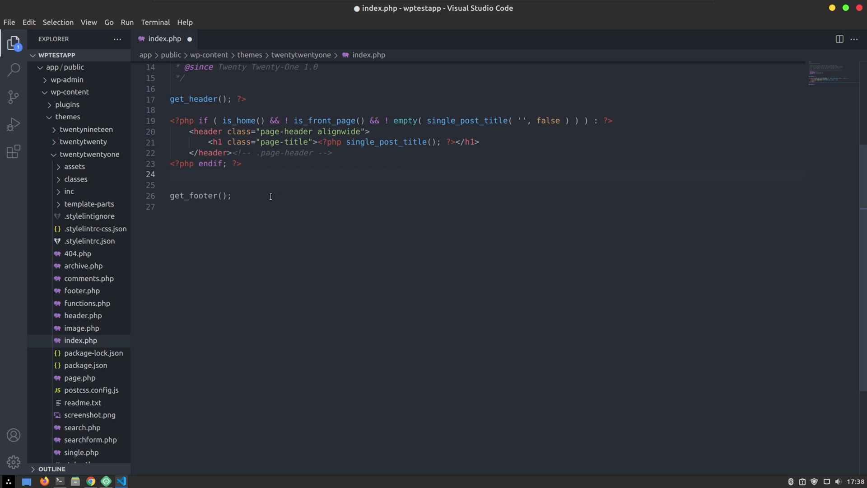
key("ctrl+z")
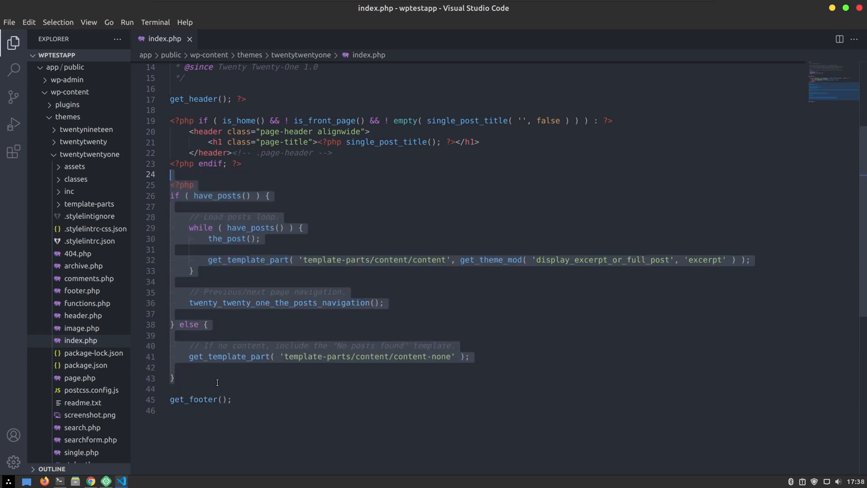
left_click(200, 383)
left_click_drag(199, 384, 144, 187)
key("Delete")
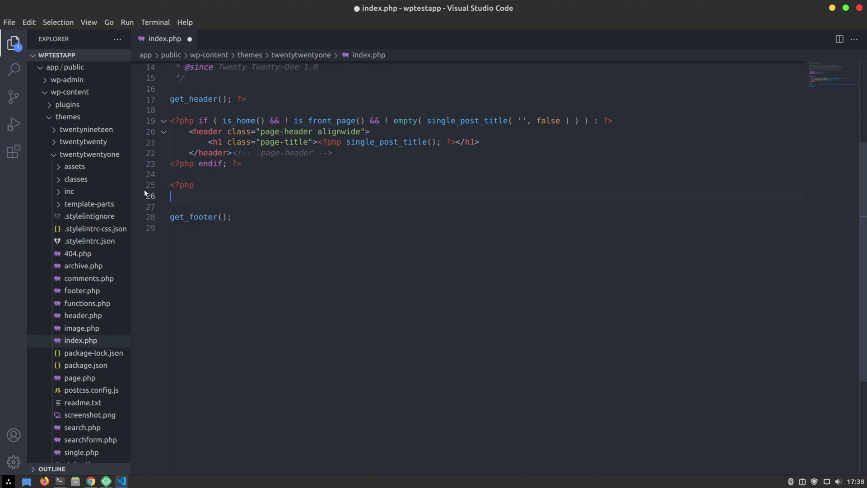
key("BackSpace")
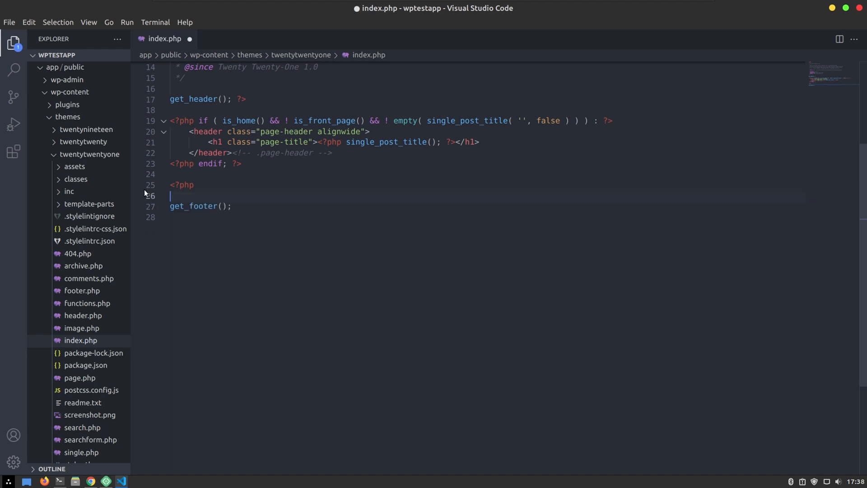
key("Delete")
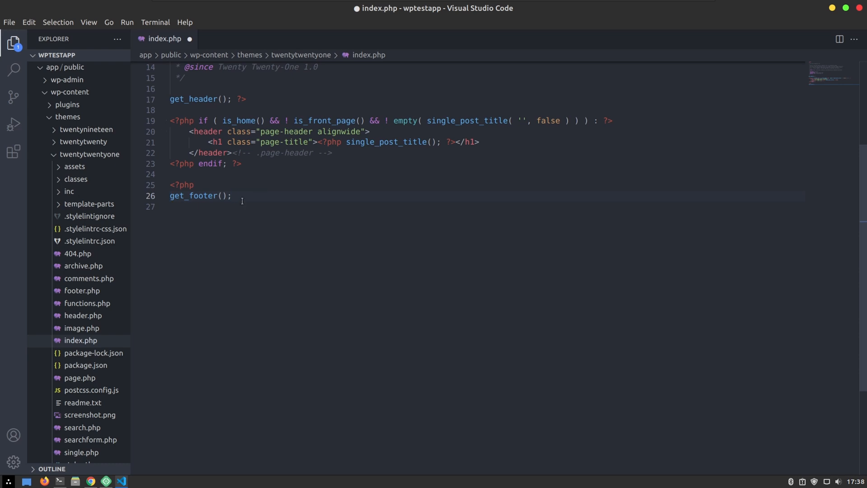
type("?>")
- Add an <h1>Test</h1> heading on line 24 before get_footer() and save index.php
key("Return")
type("h1")
key("Tab")
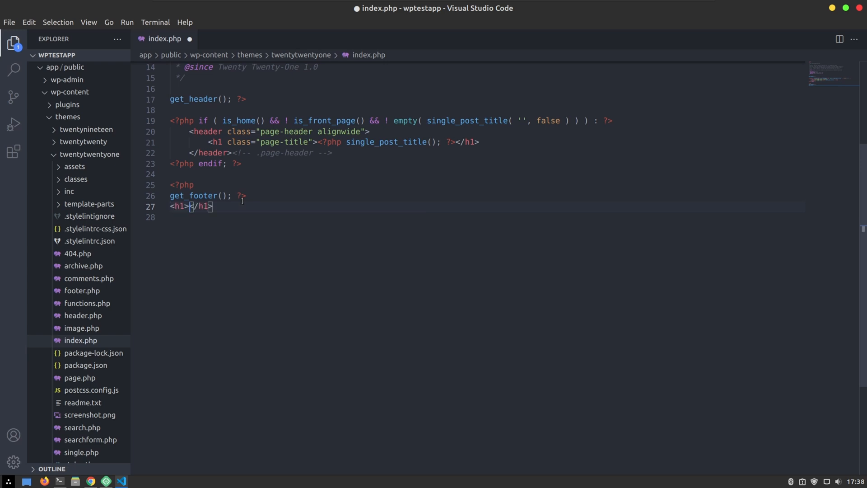
left_click_drag(216, 206, 162, 207)
key("ctrl+c")
key("BackSpace")
key("BackSpace")
left_click(211, 172)
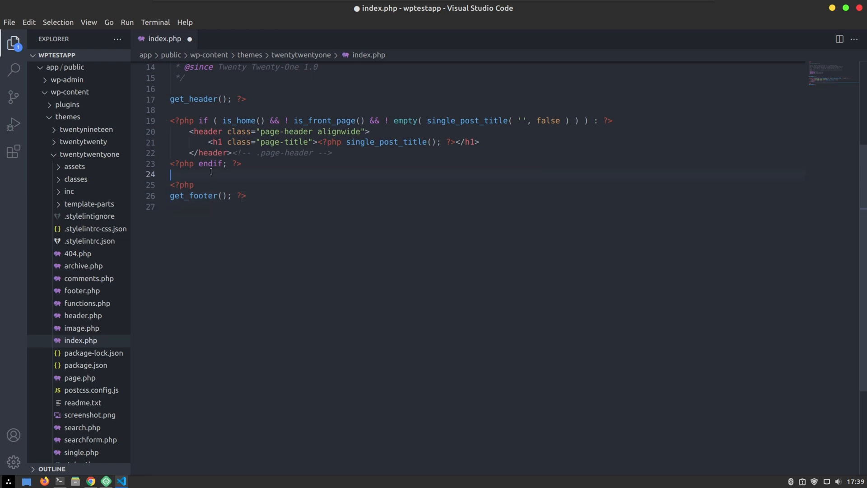
key("ctrl+v")
left_click(189, 174)
type("Test")
key("ctrl+s")
- Reload the wptestapp front page in Chrome to see the new Test heading
key("alt+Tab")
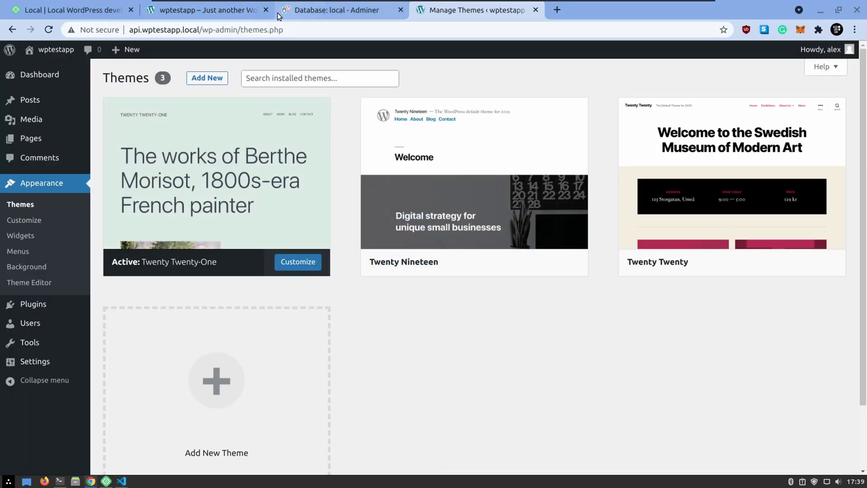
left_click(213, 15)
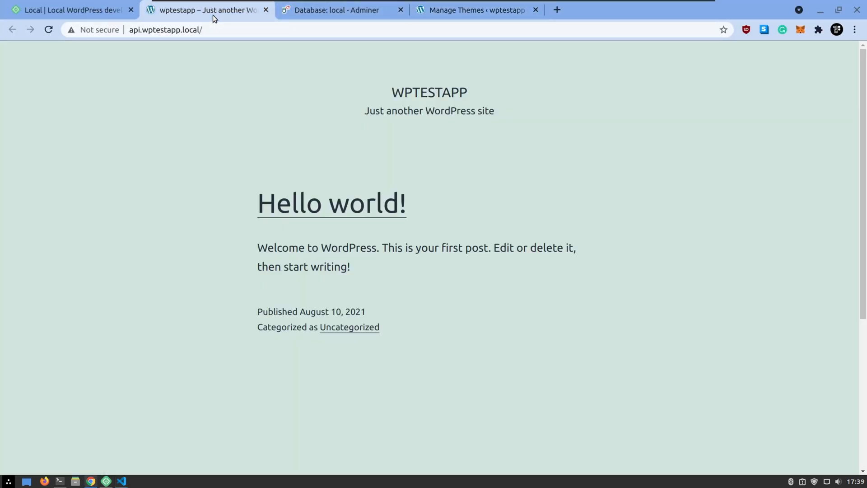
key("ctrl+r")
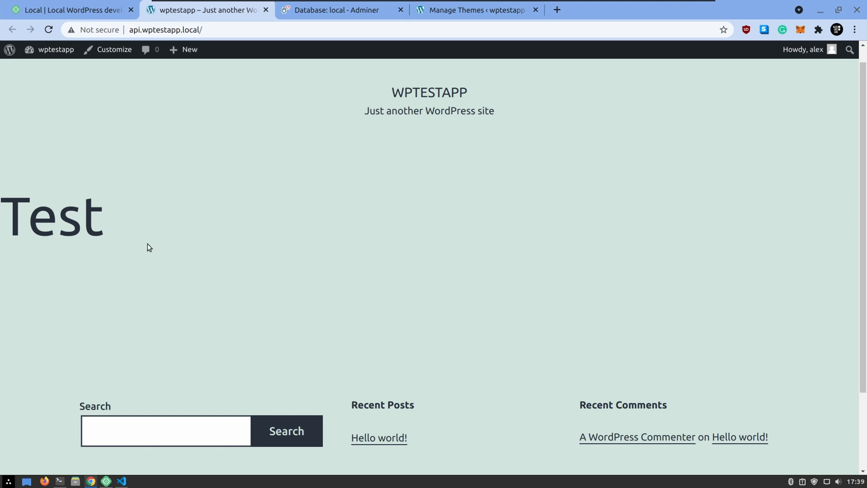
- Switch back to VS Code showing the saved index.php
key("alt+Tab")
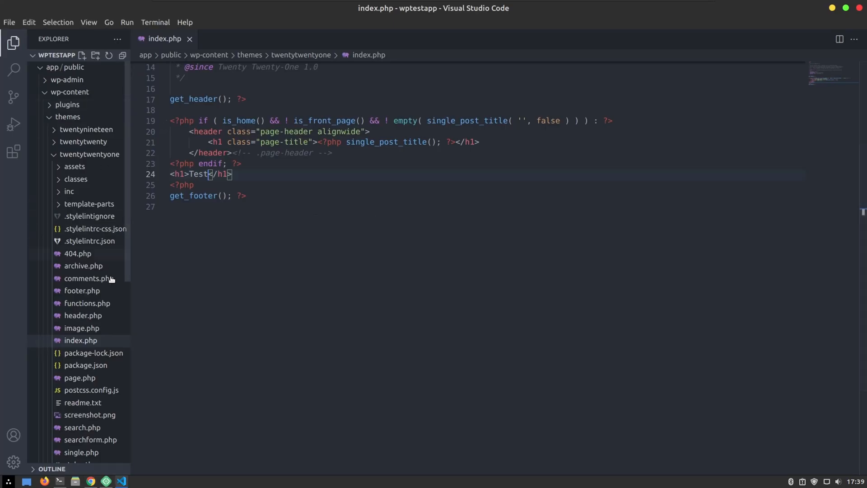